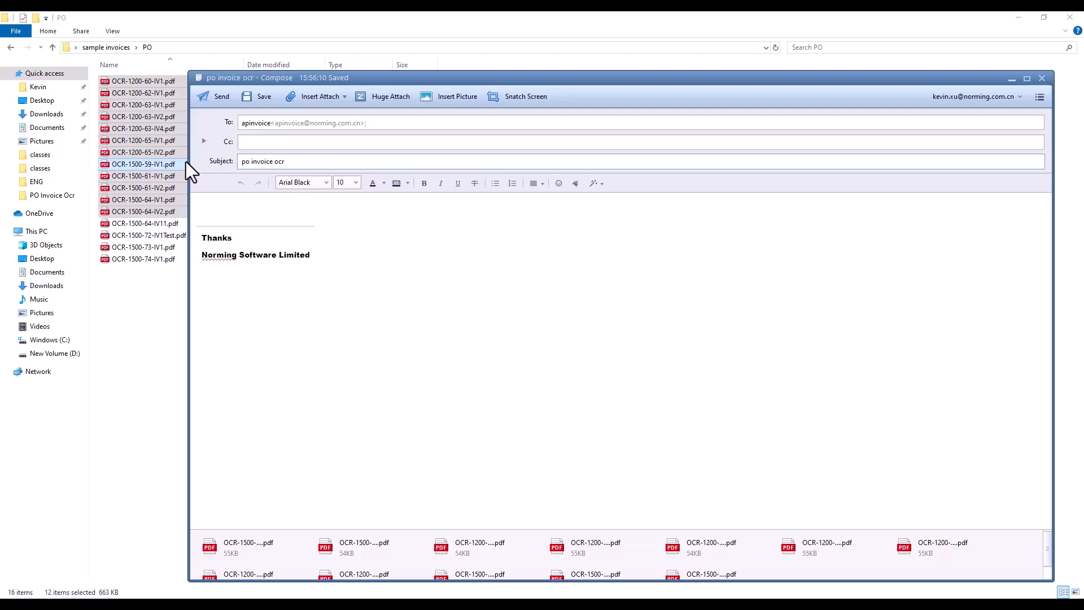
- Send the "po invoice ocr" email with the sample PO invoice PDFs attached
click(218, 97)
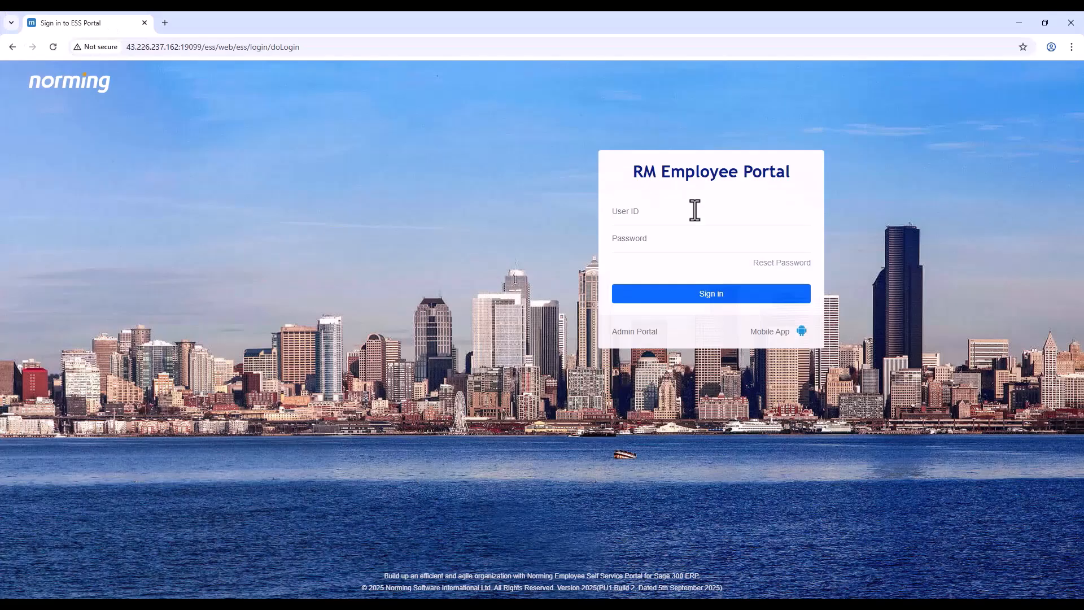
- Sign in with the user ID and open OCR Tasks under Procure to Pay
text(OCRUSER)
click(643, 293)
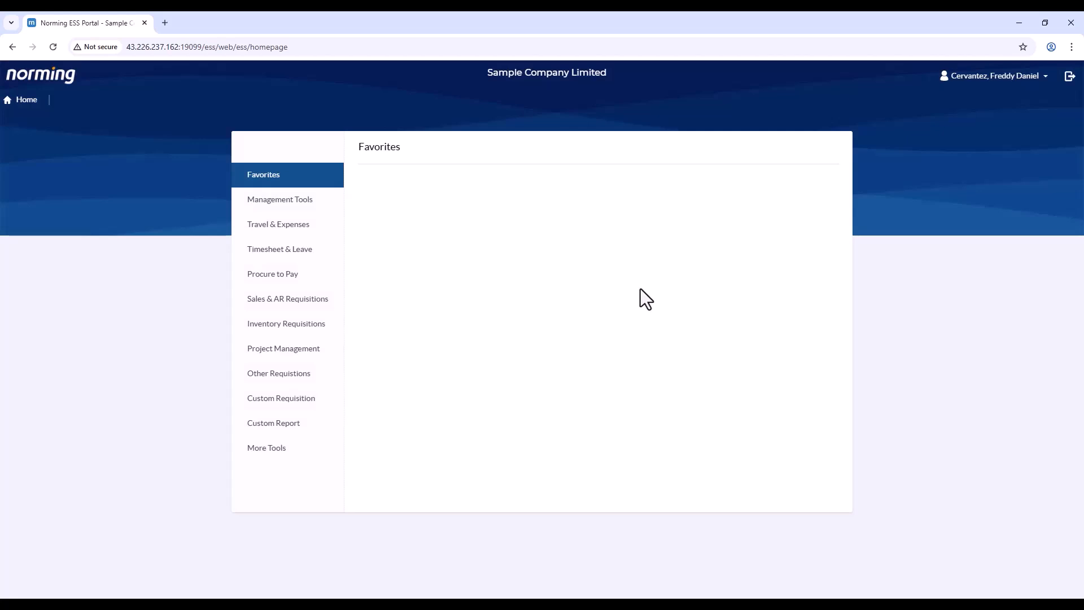
click(327, 283)
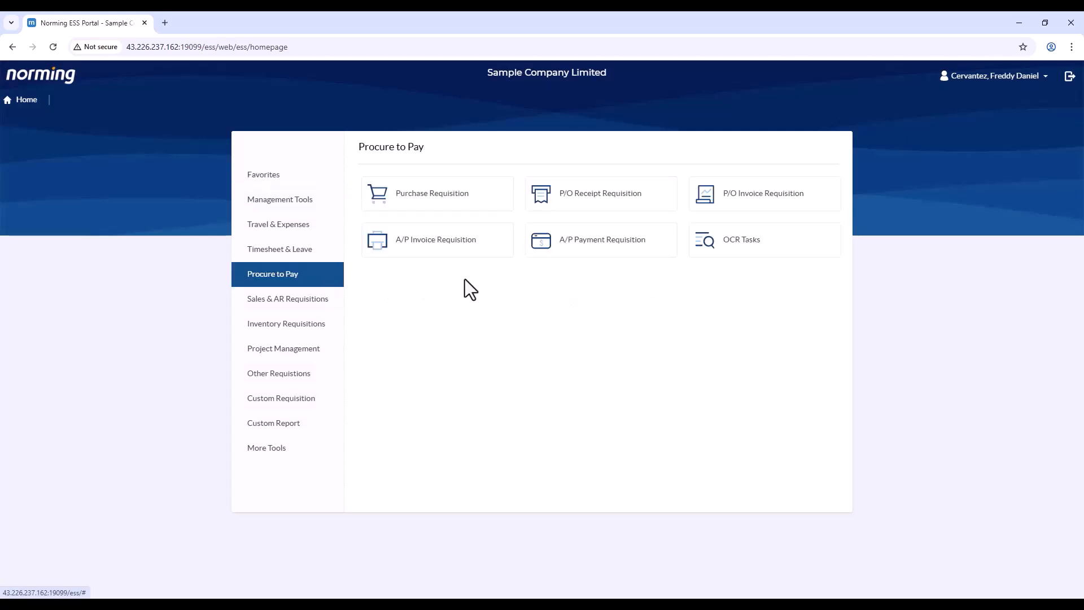
click(722, 261)
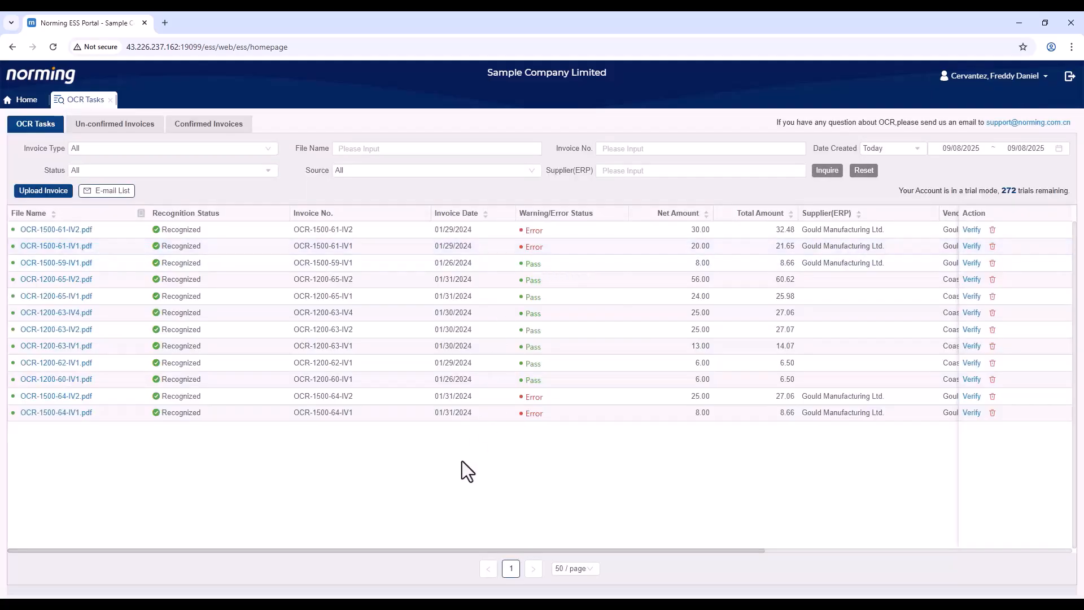
drag(384, 551, 588, 533)
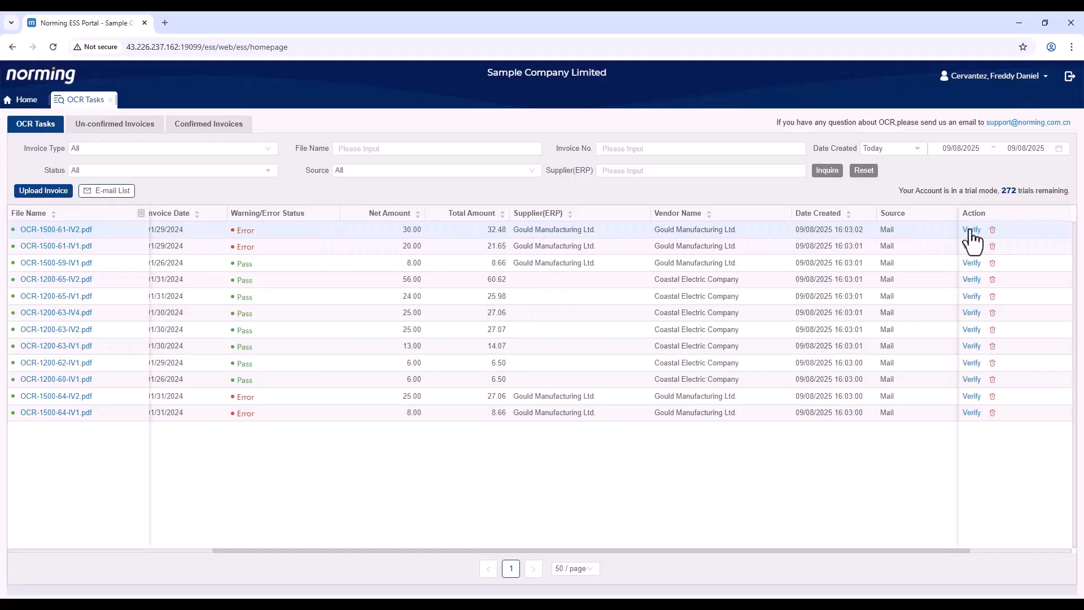
click(971, 230)
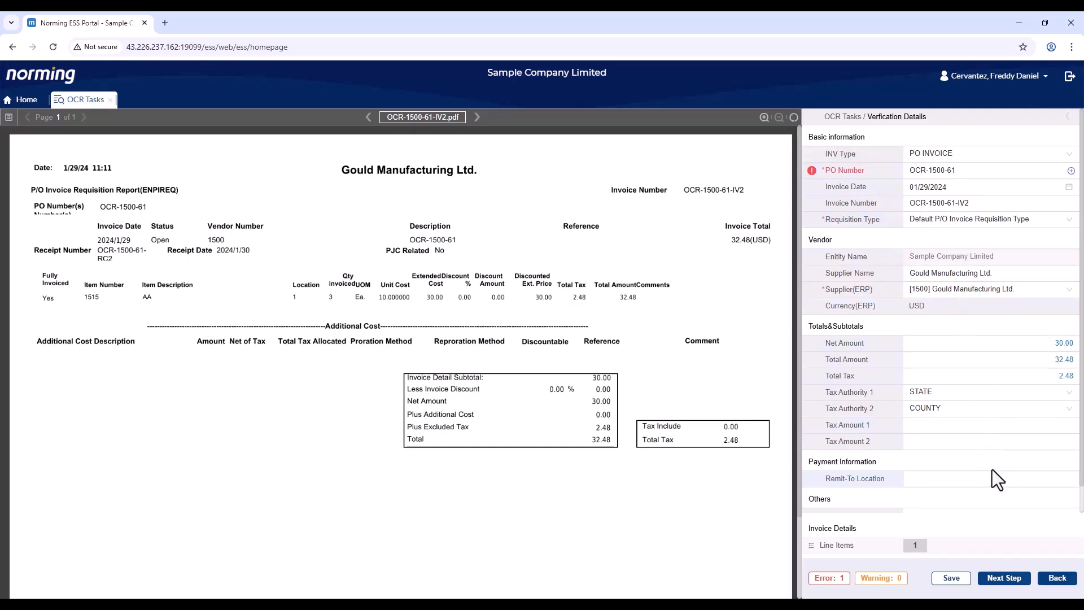
click(1052, 575)
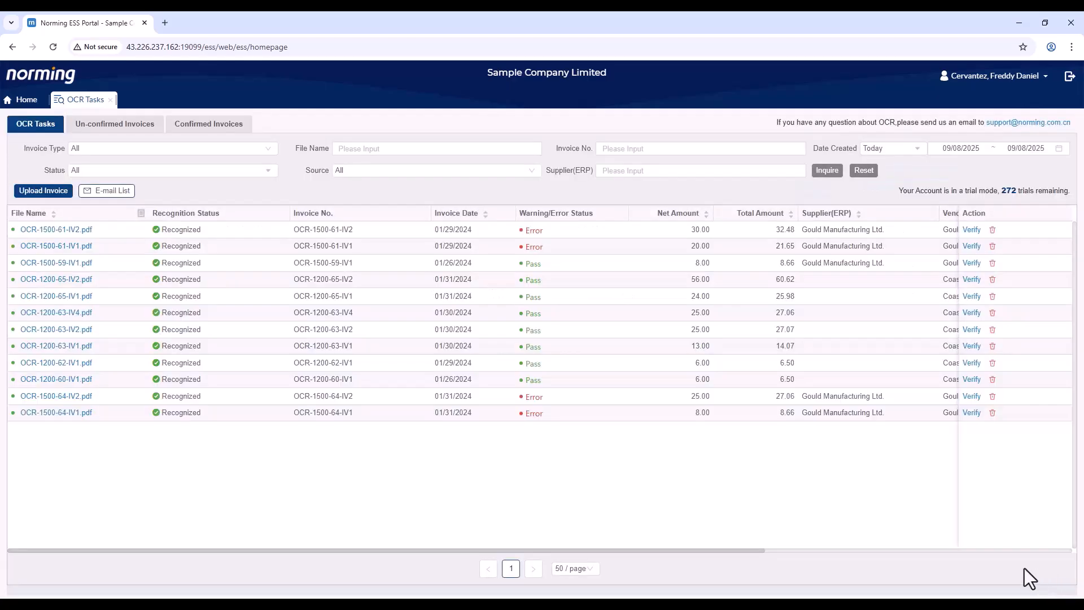
- Upload POINV01.pdf and run OCR recognition on it, confirming the charge
click(44, 191)
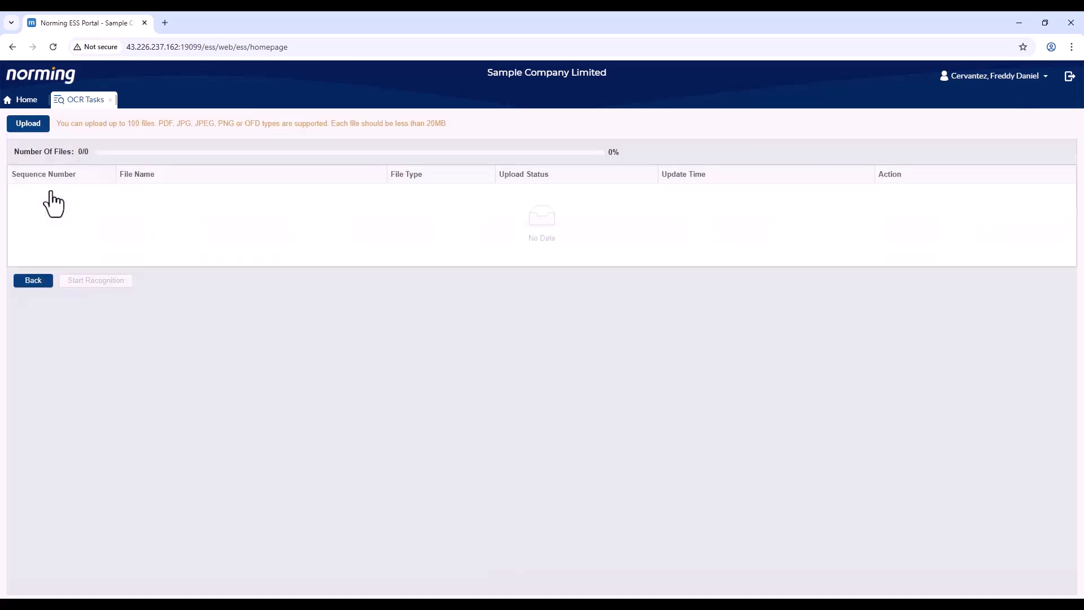
click(35, 128)
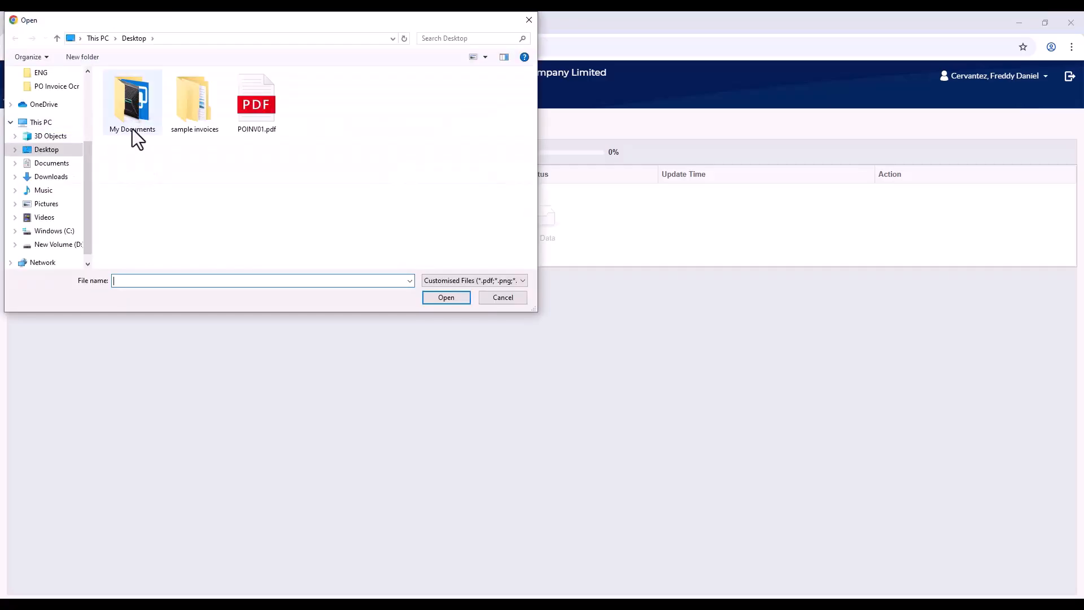
double_click(255, 121)
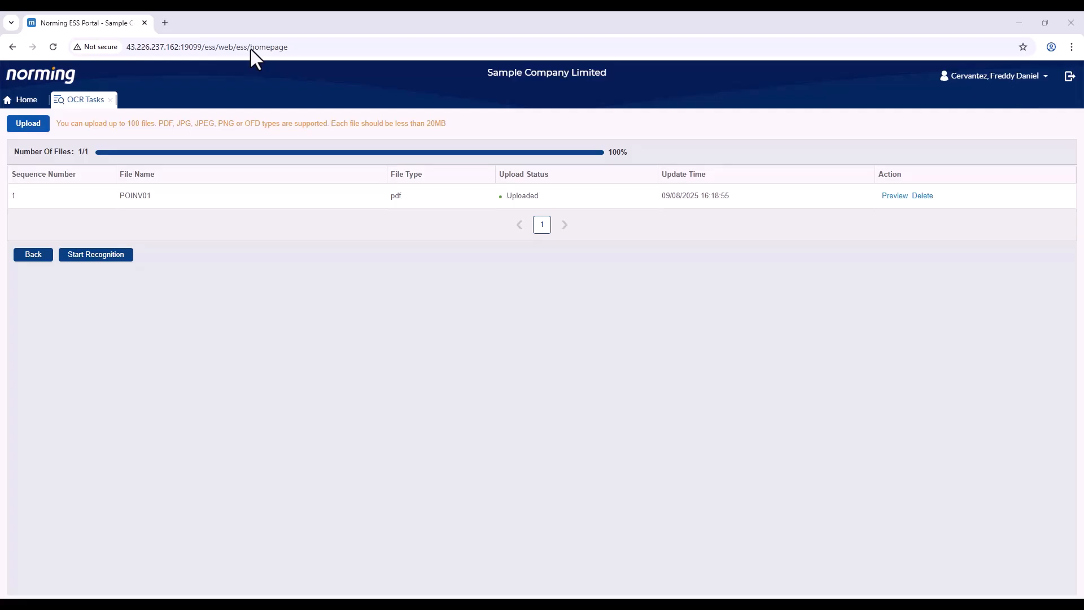
click(113, 255)
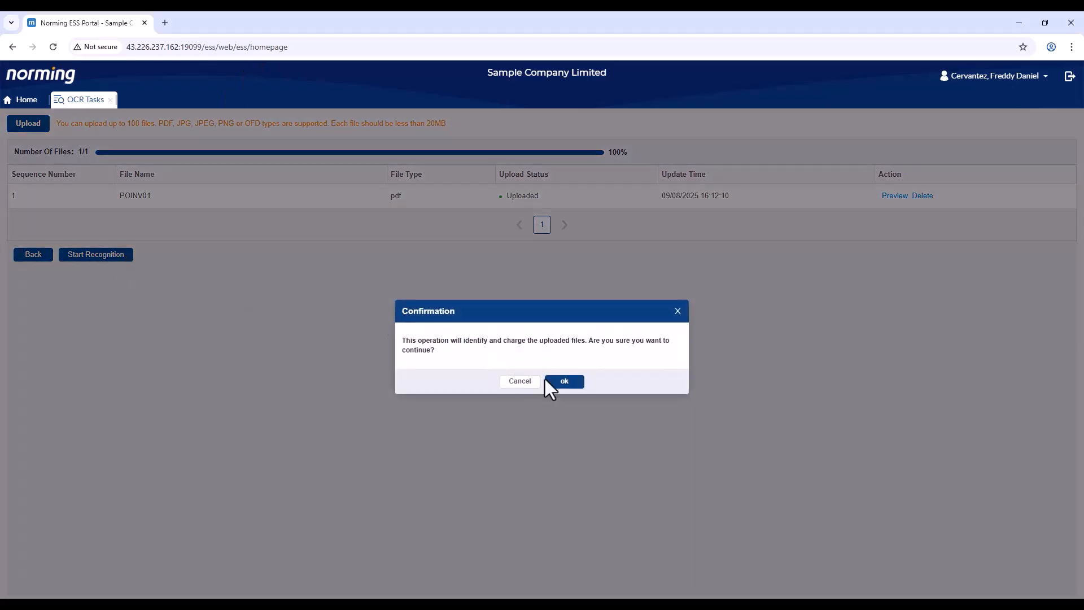
click(559, 382)
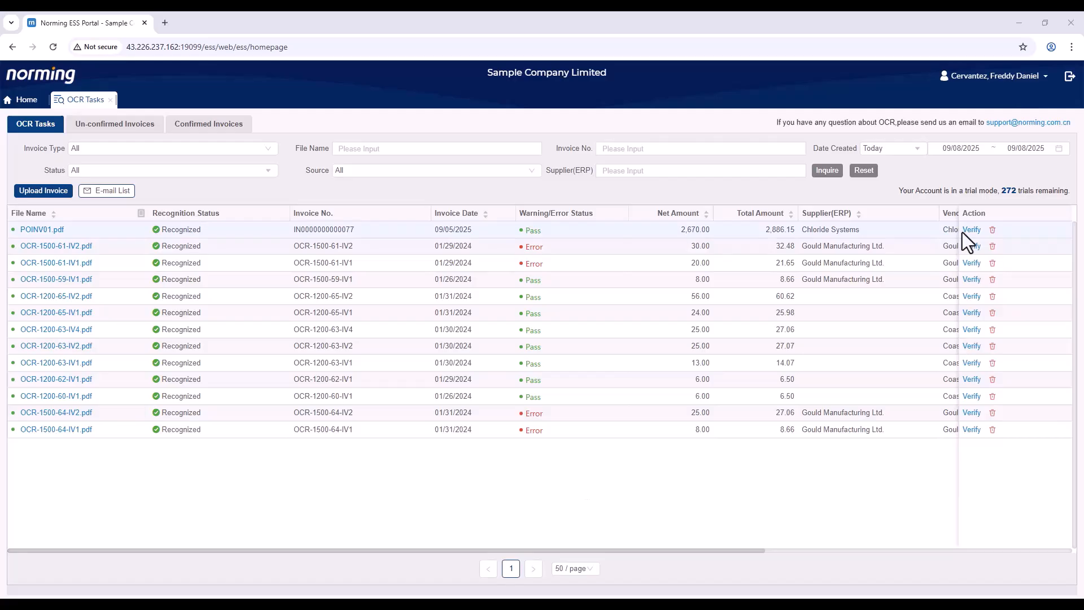
- Open POINV01.pdf's verification details and display its four recognized line items
click(963, 231)
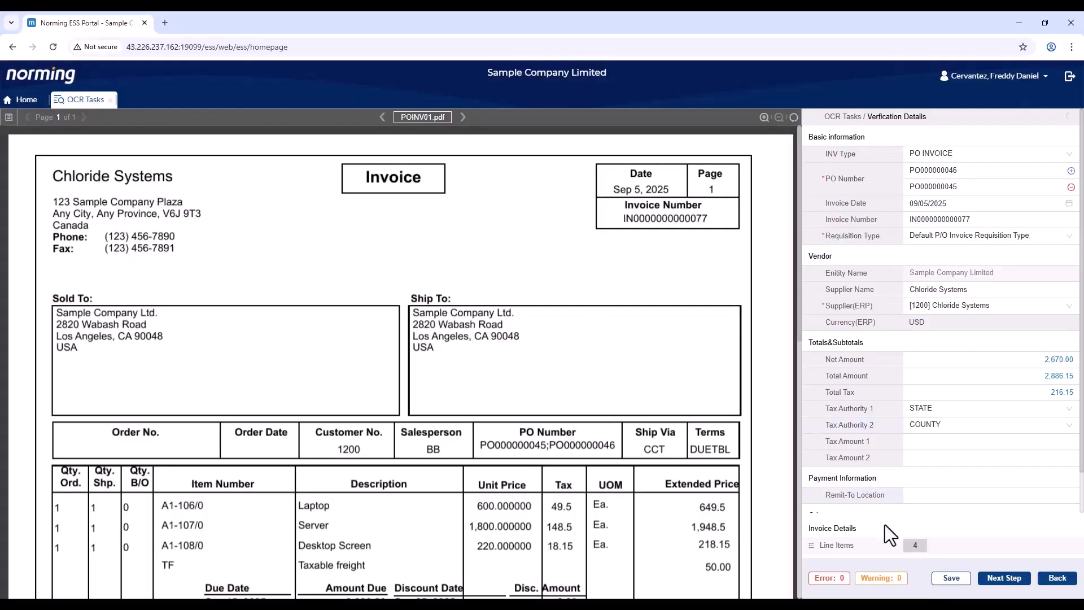
click(910, 546)
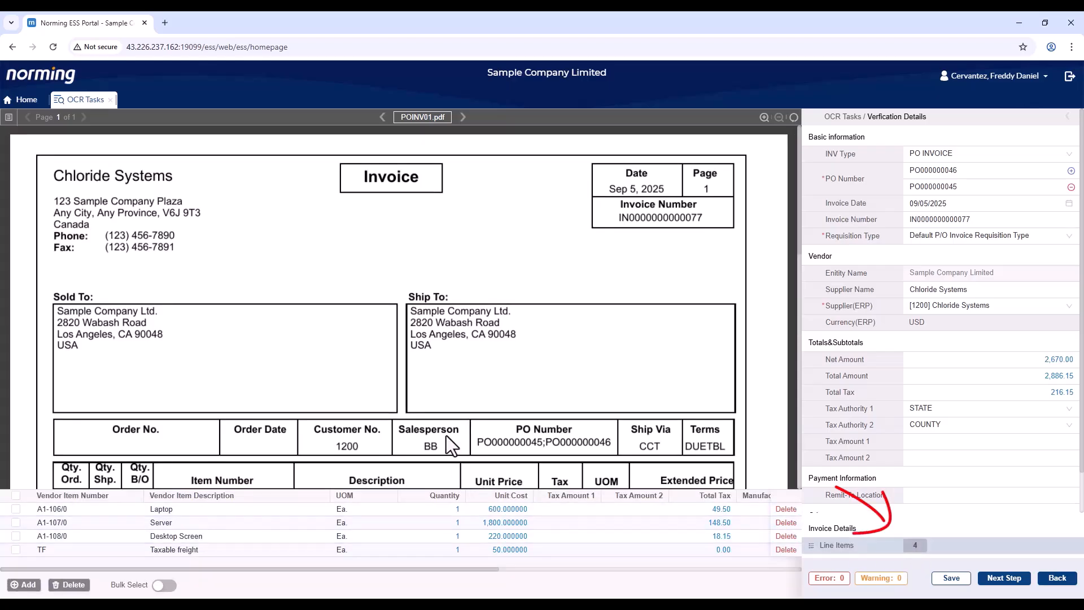
- Map the first line's description to the word Laptop in the PDF, then save
scroll(452, 447, down, 3)
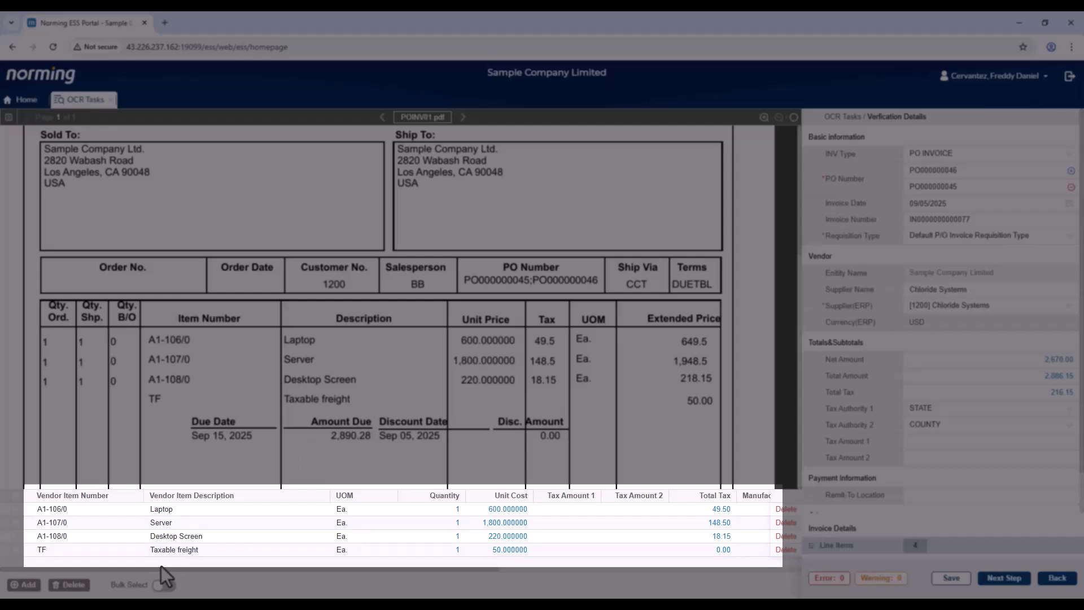
drag(158, 568, 465, 557)
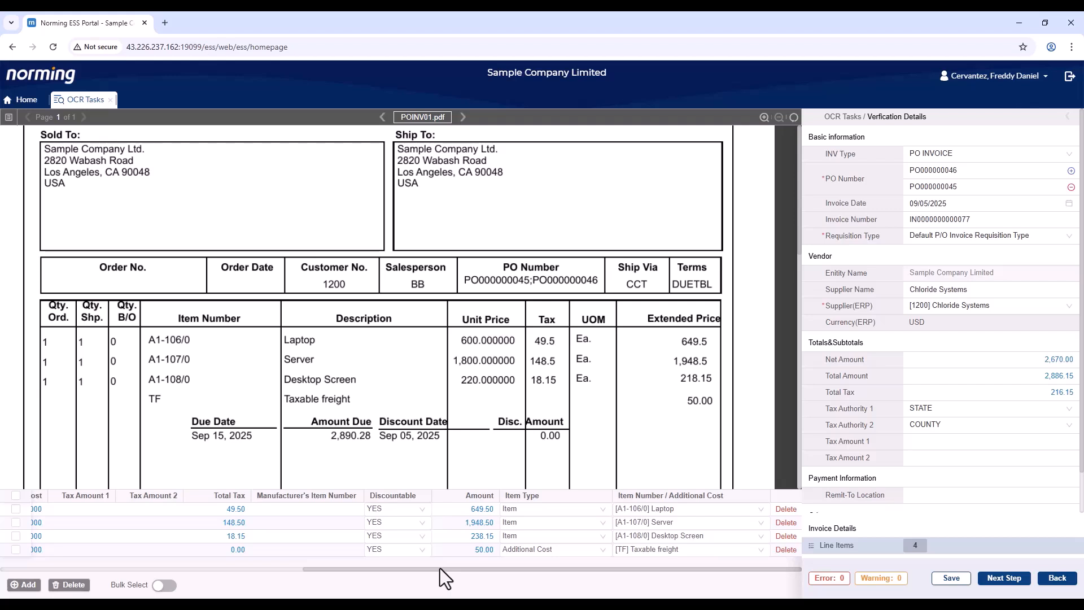
drag(439, 568, 122, 560)
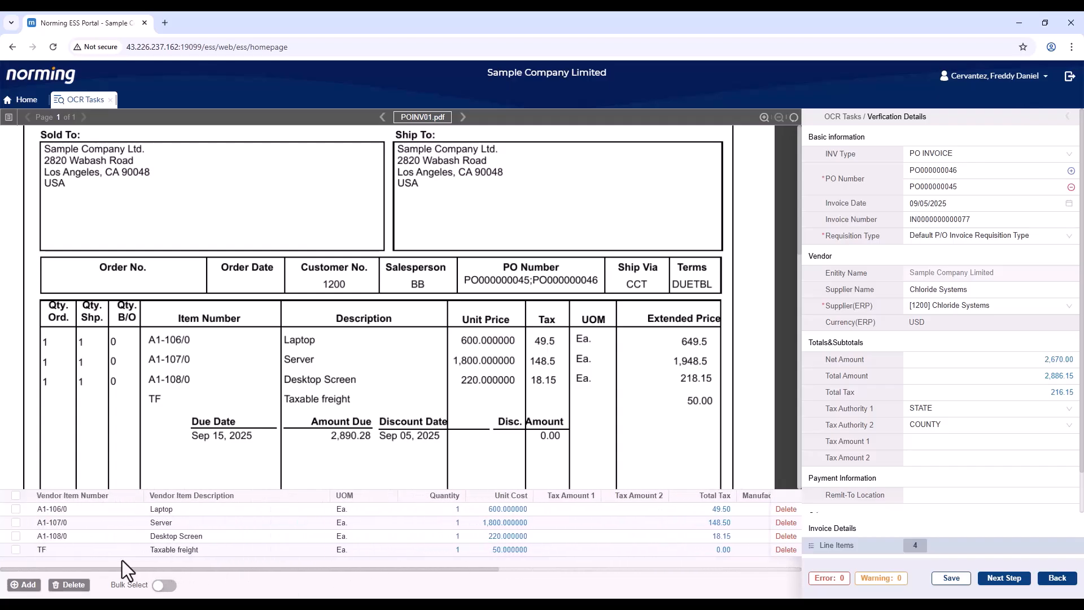
click(193, 515)
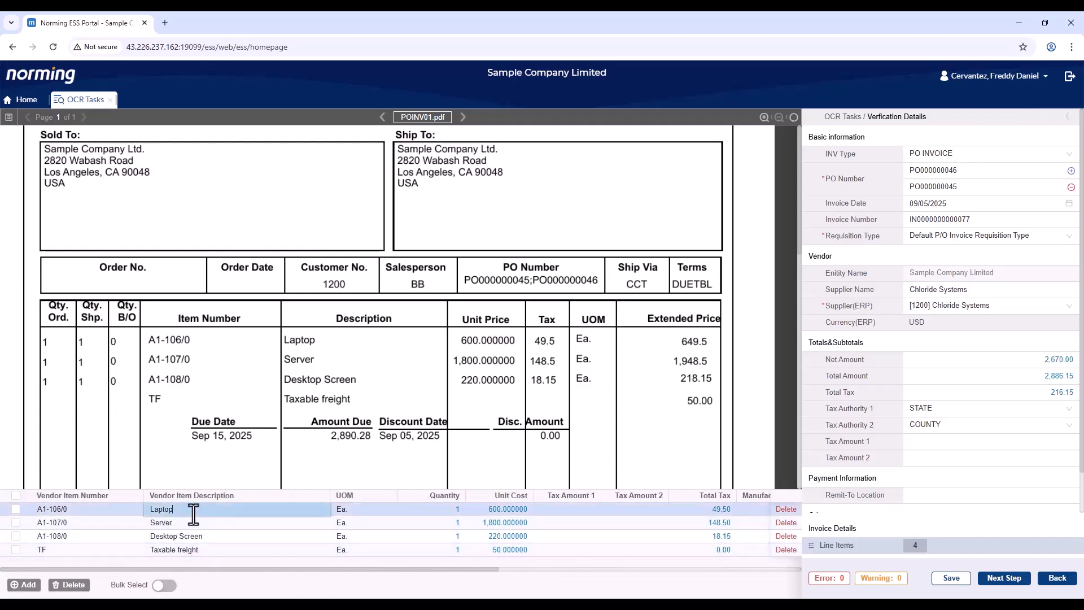
click(288, 360)
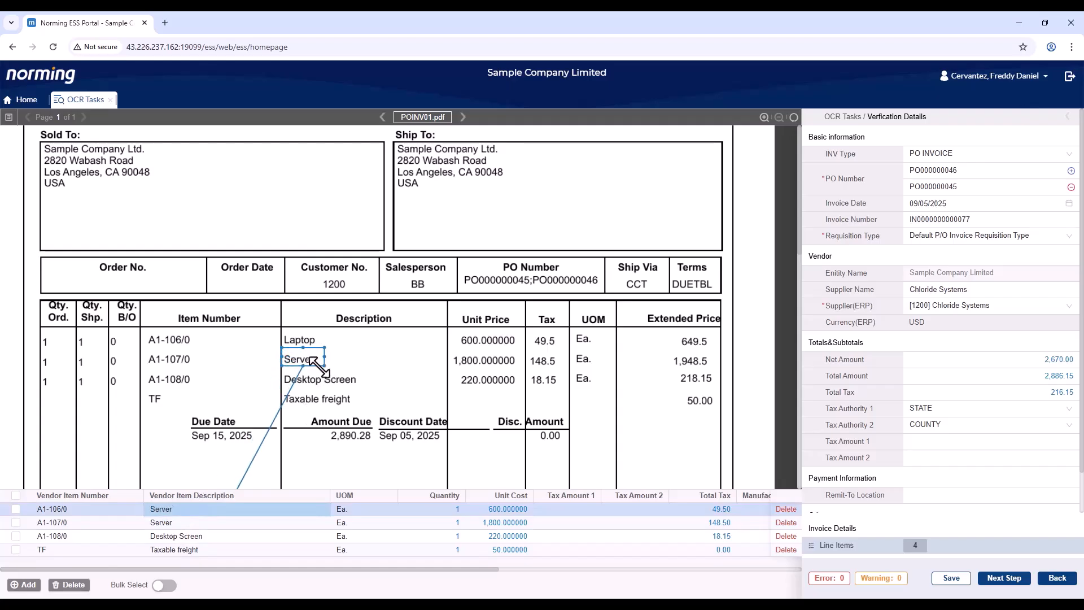
drag(313, 362, 314, 349)
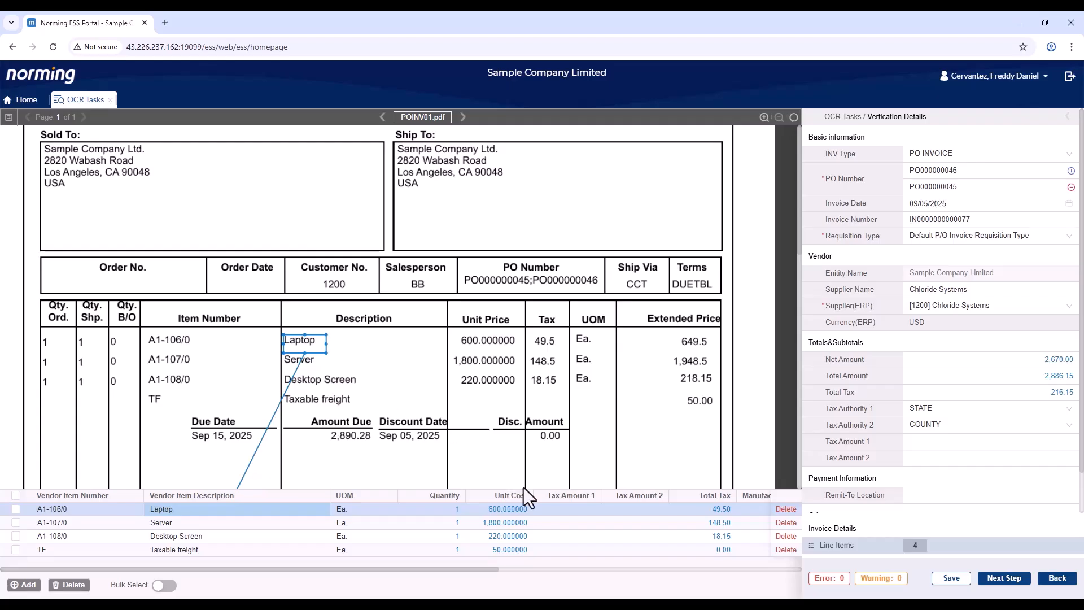
click(948, 582)
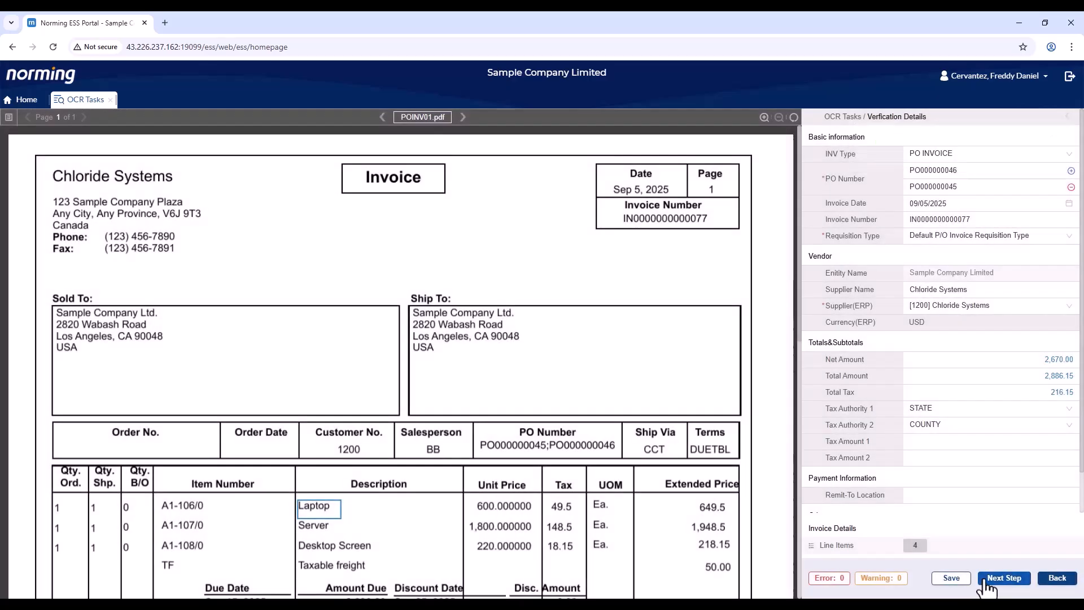
click(987, 578)
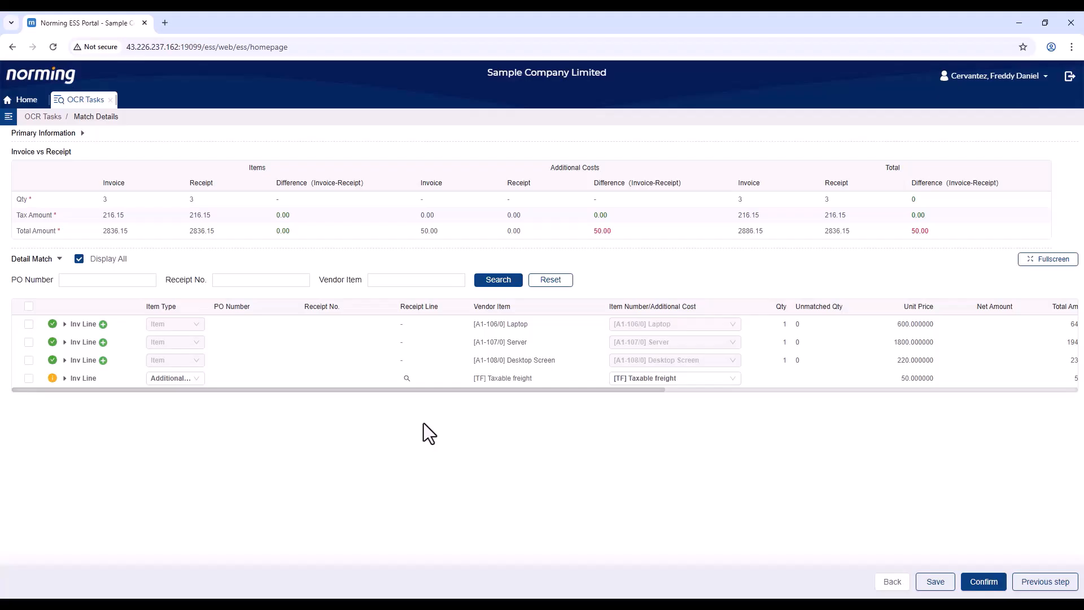
click(82, 133)
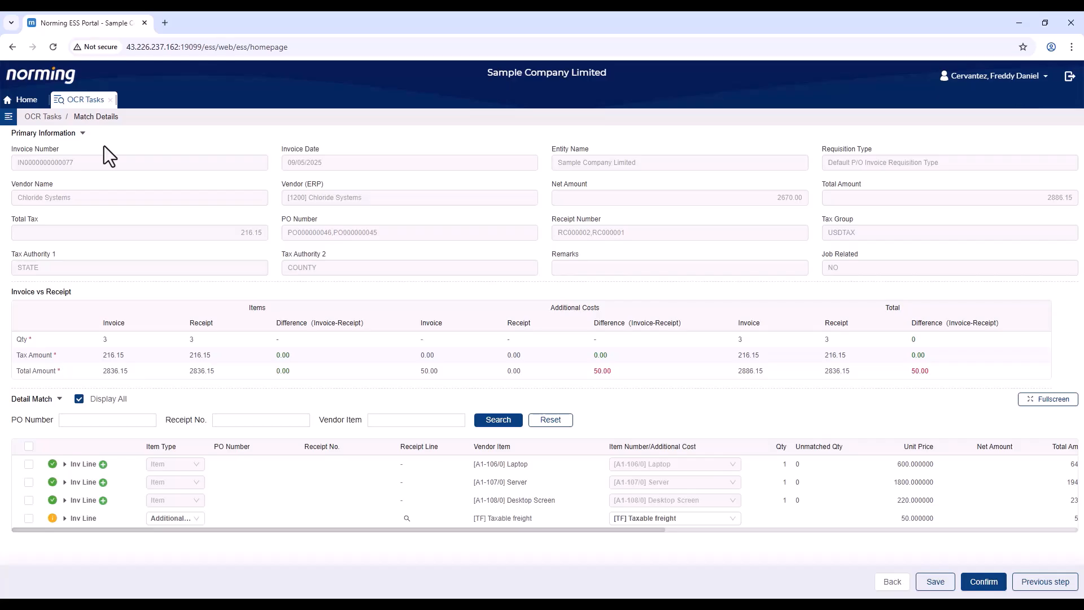
click(84, 135)
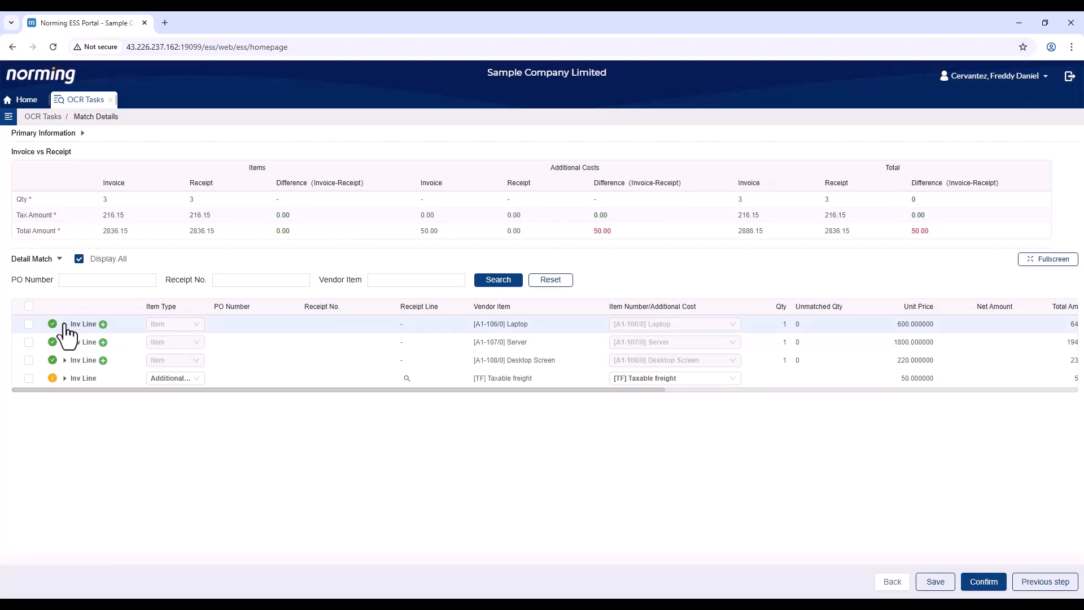
- Expand the Laptop, Server and Desktop Screen invoice lines to show their matched receipt lines
click(65, 324)
click(64, 360)
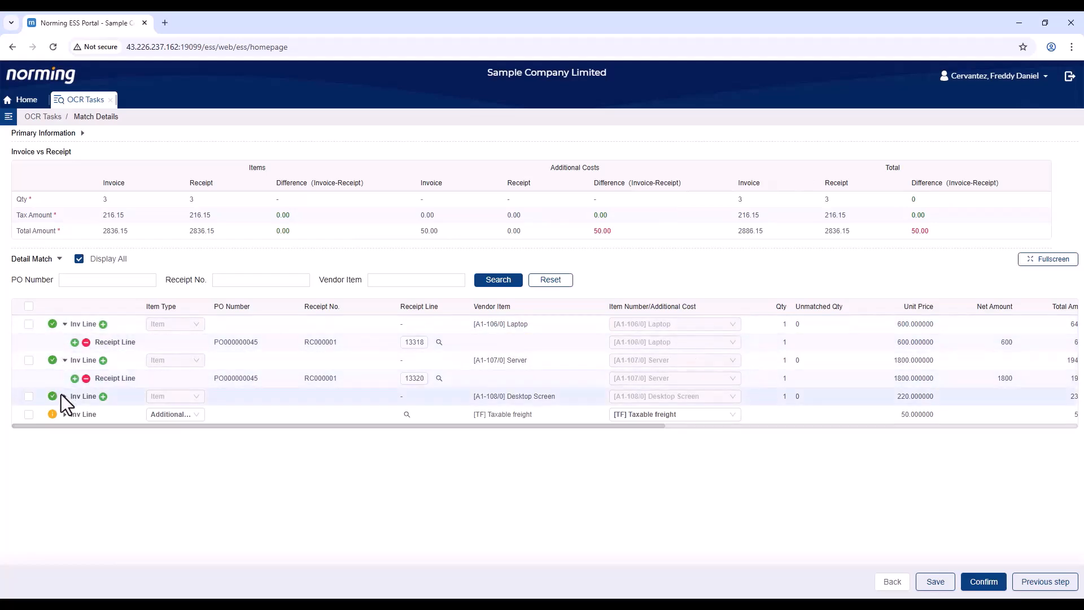
click(63, 396)
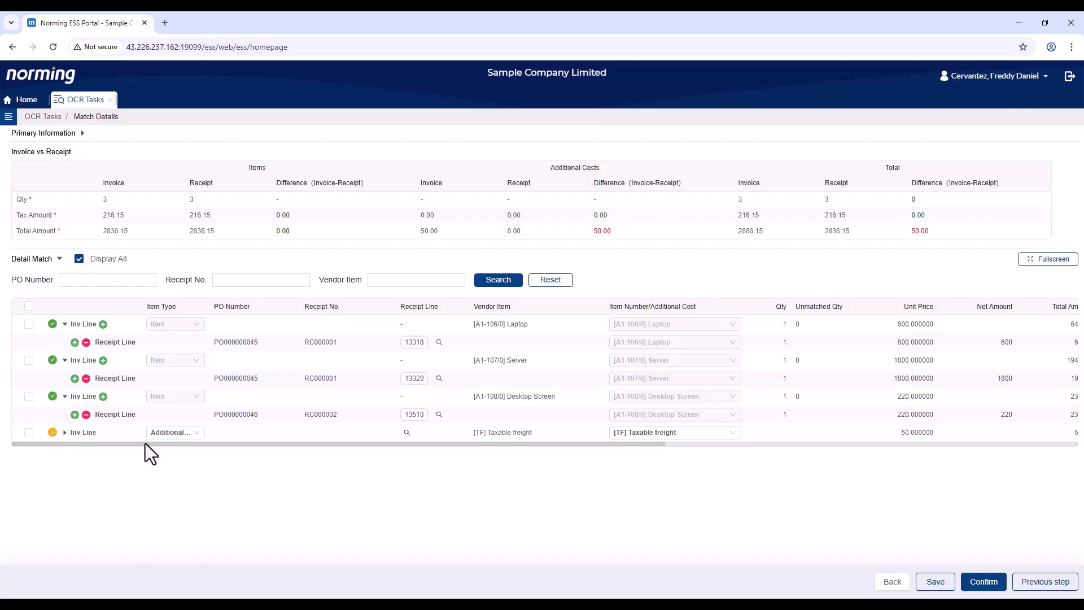
drag(145, 443, 204, 442)
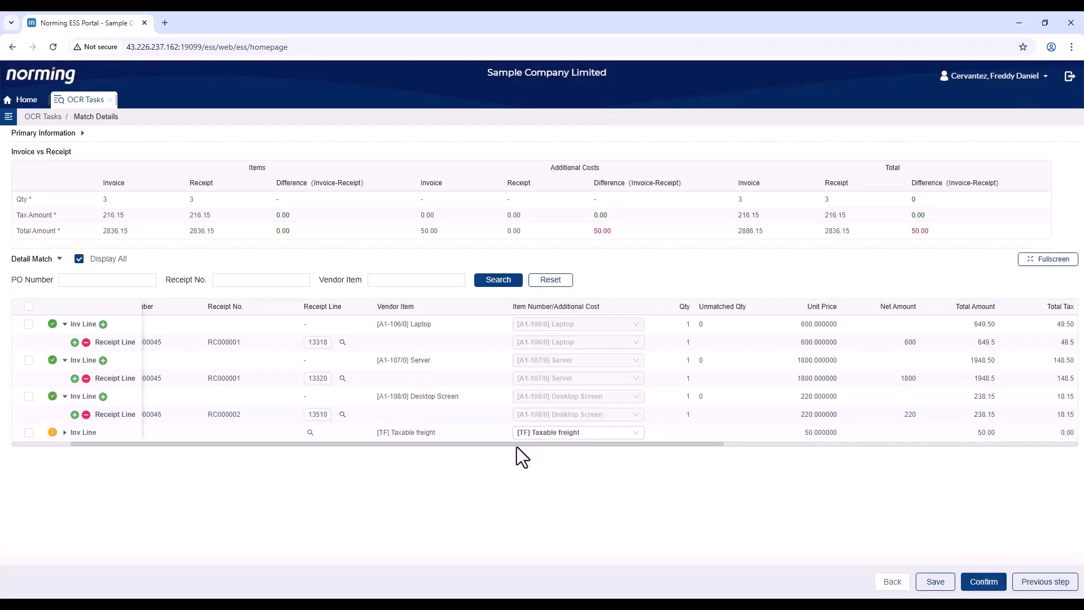
drag(516, 445, 394, 447)
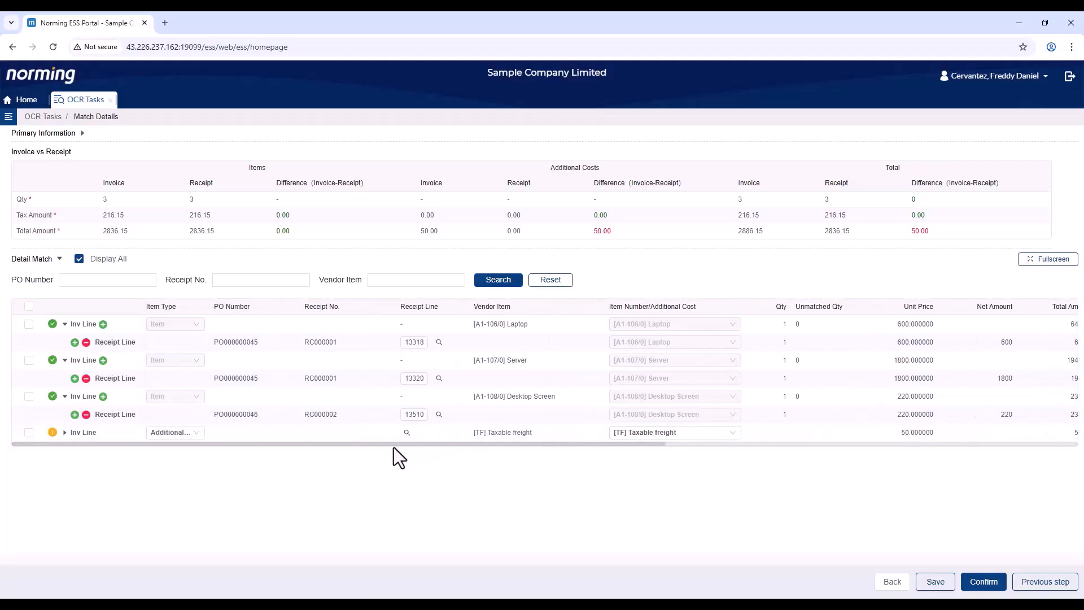
click(733, 433)
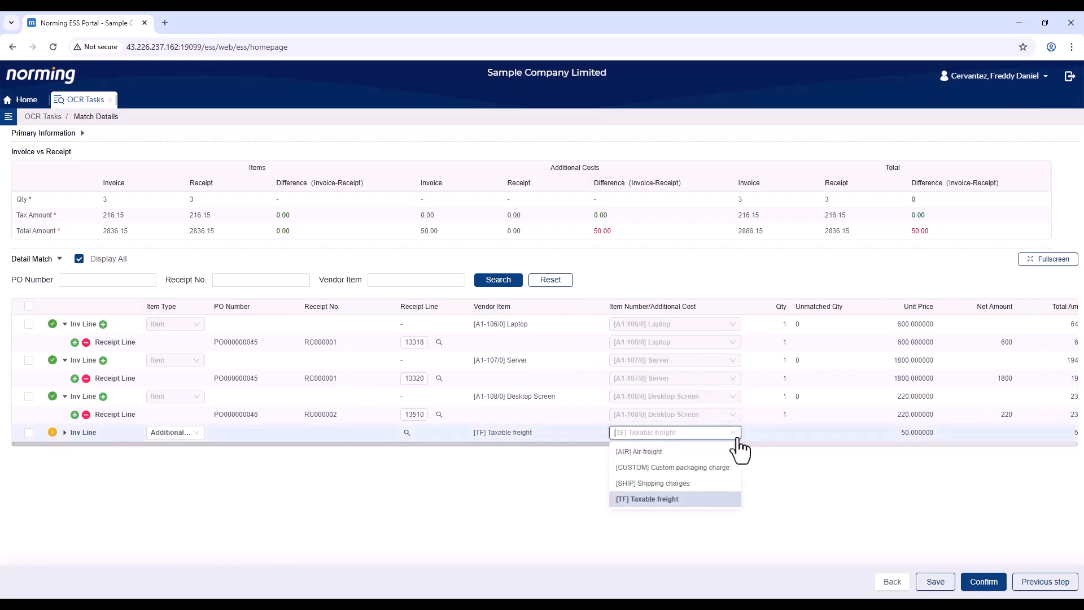
click(533, 489)
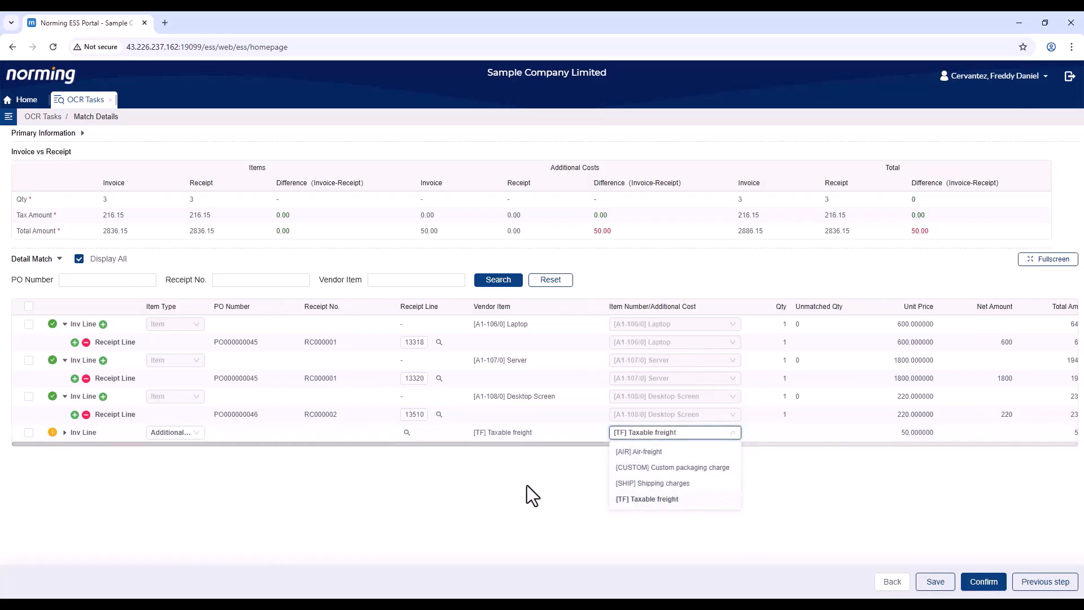
click(195, 433)
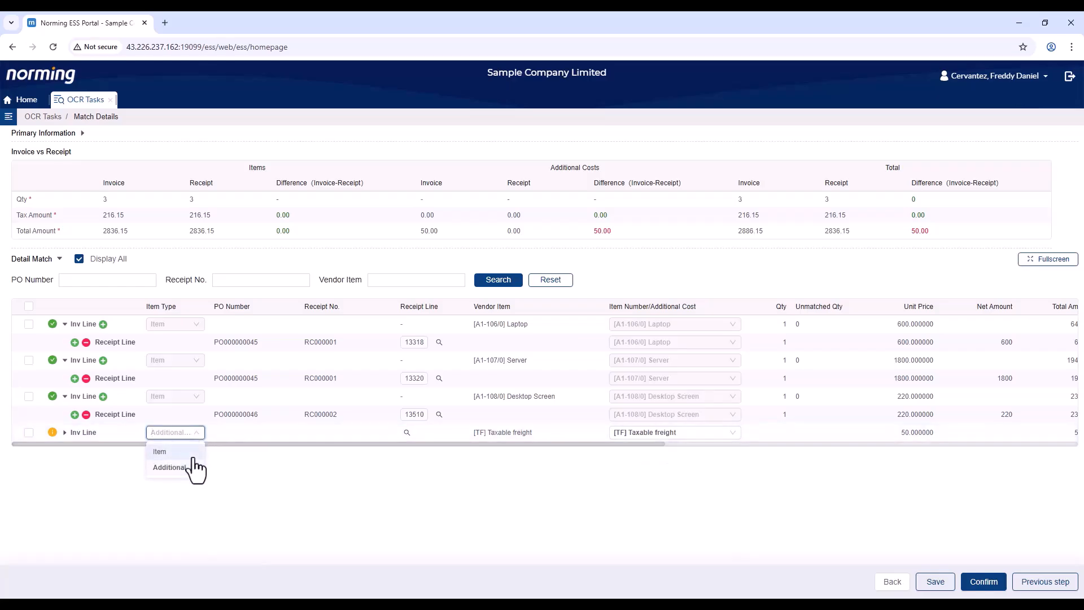
click(191, 452)
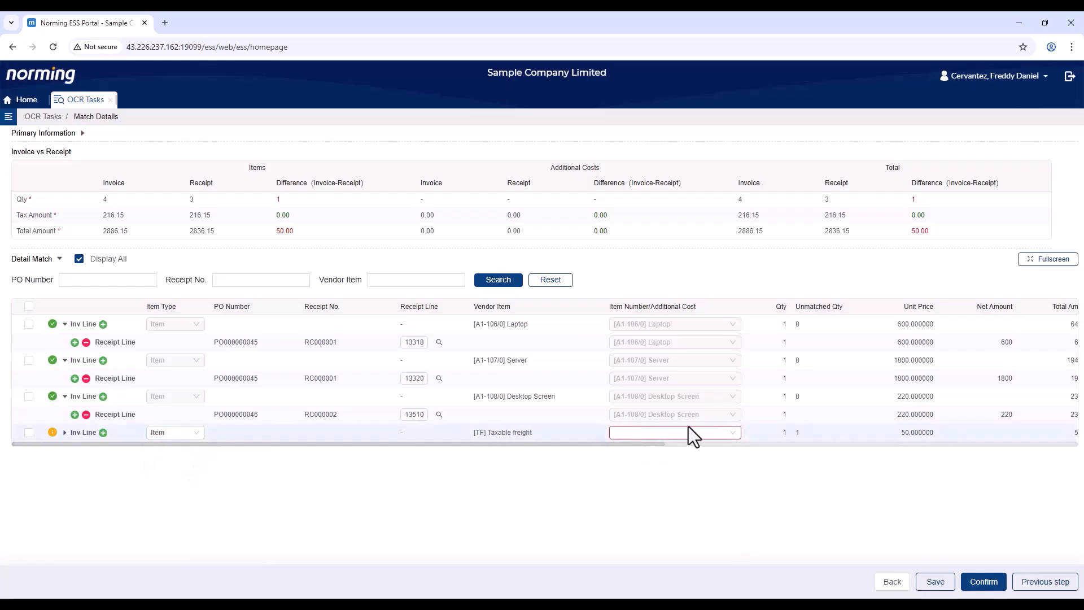
click(725, 435)
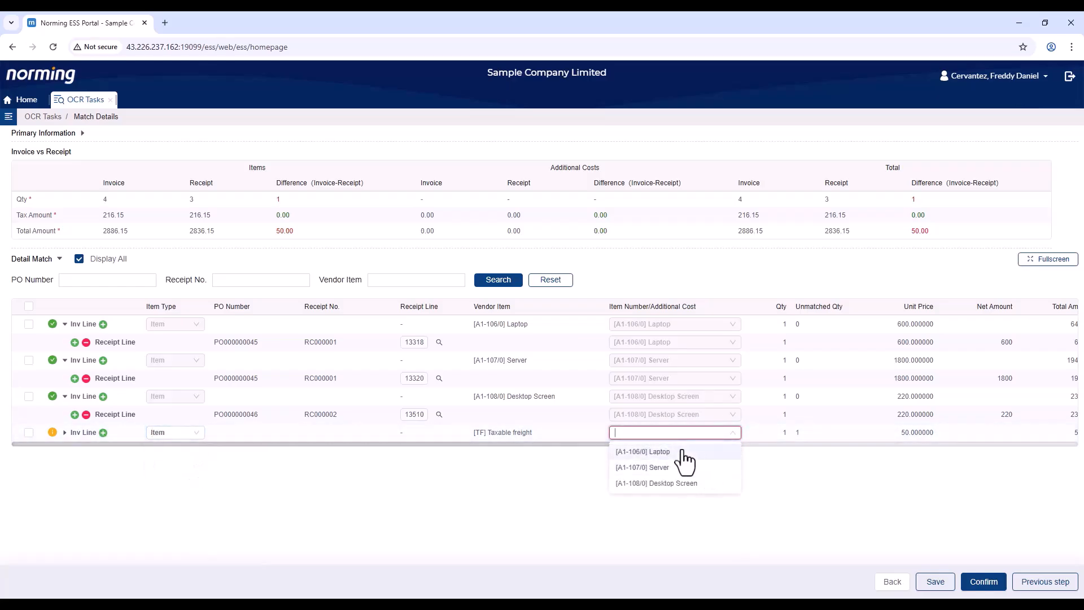
click(461, 466)
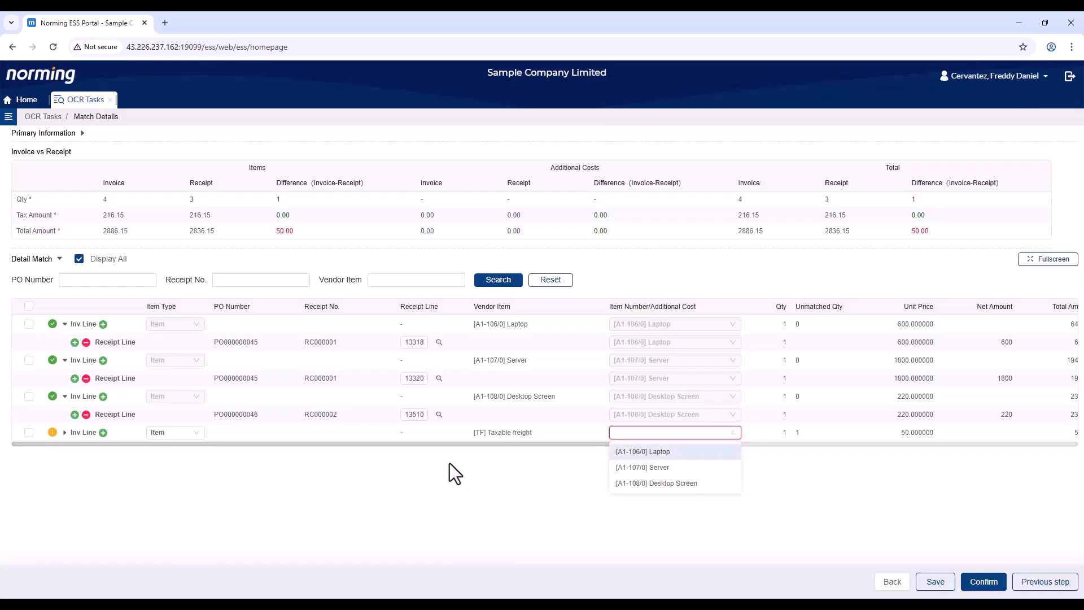
click(195, 433)
click(181, 473)
click(690, 437)
click(635, 498)
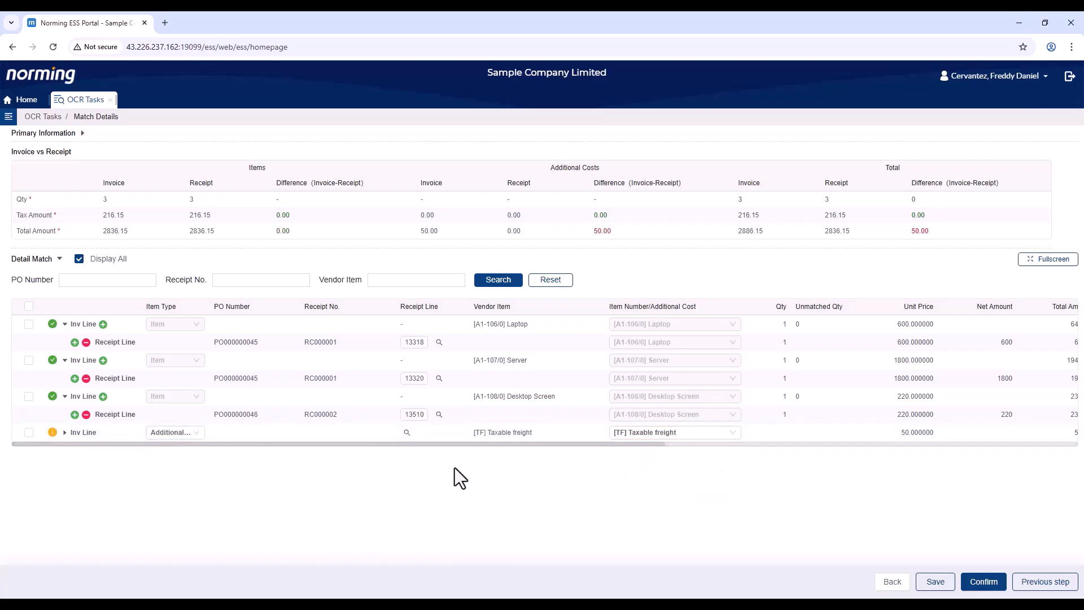
click(75, 343)
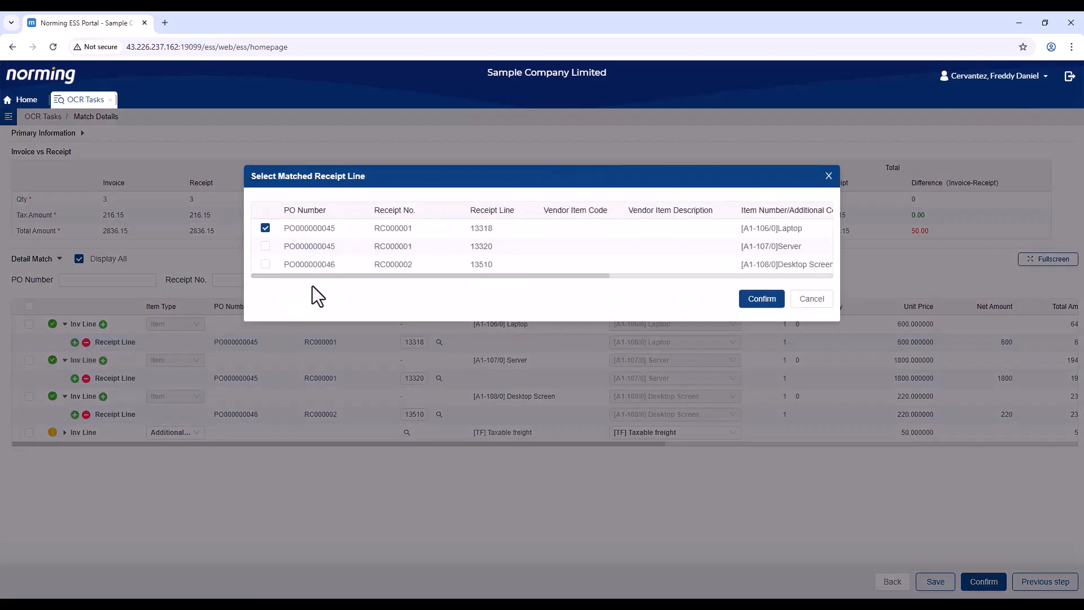
drag(337, 276, 458, 284)
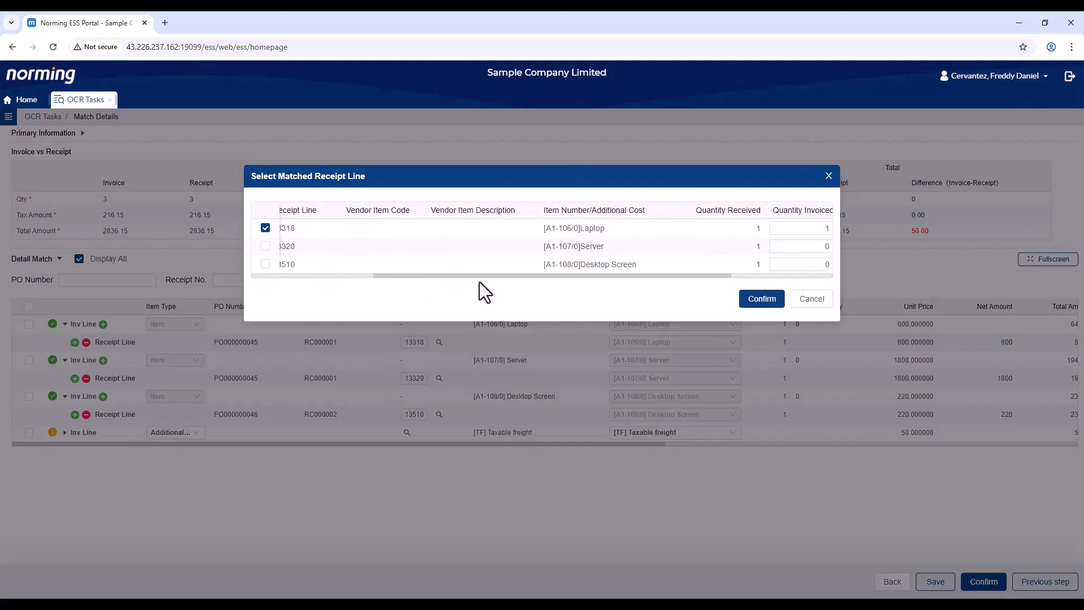
drag(693, 278, 514, 279)
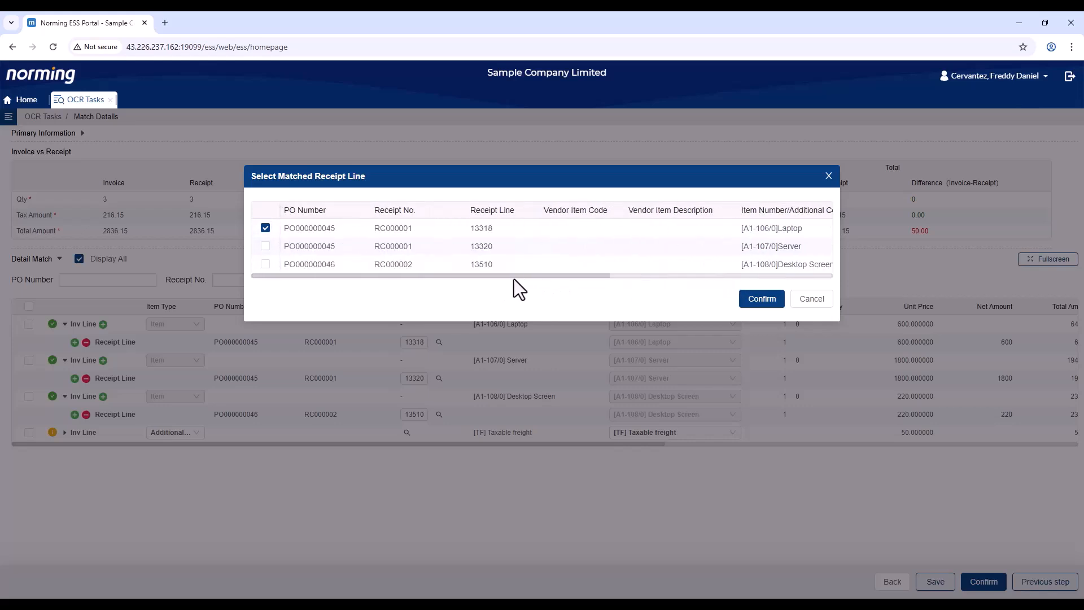
click(266, 245)
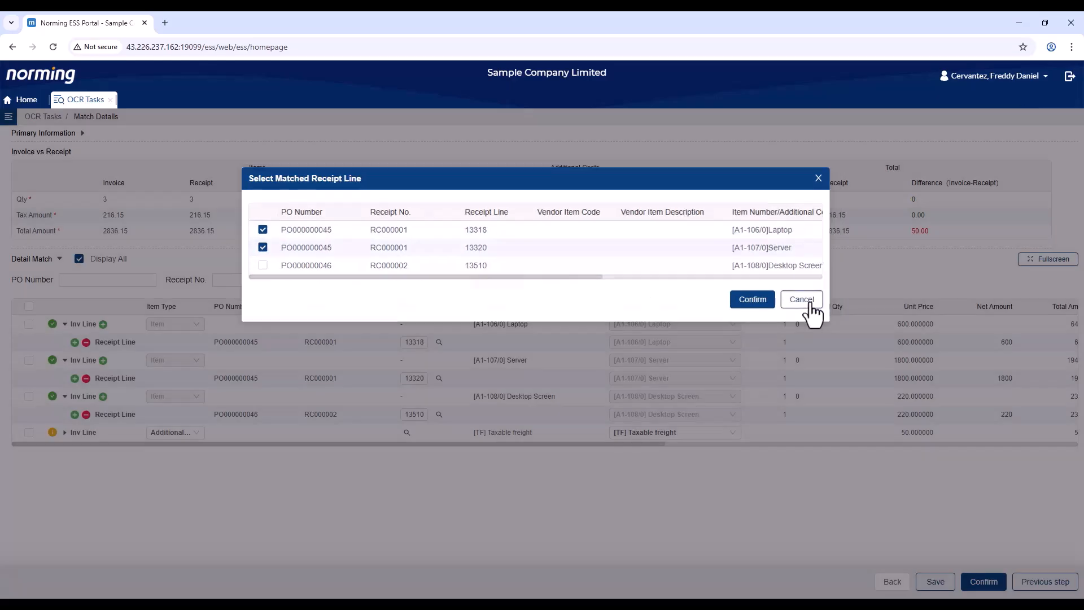
click(812, 302)
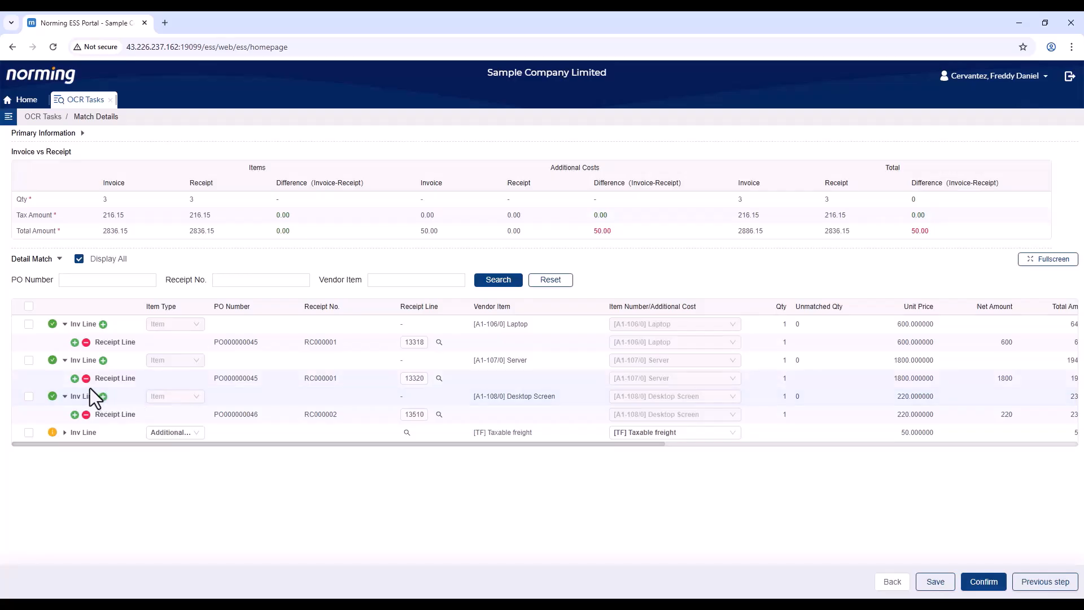
click(79, 260)
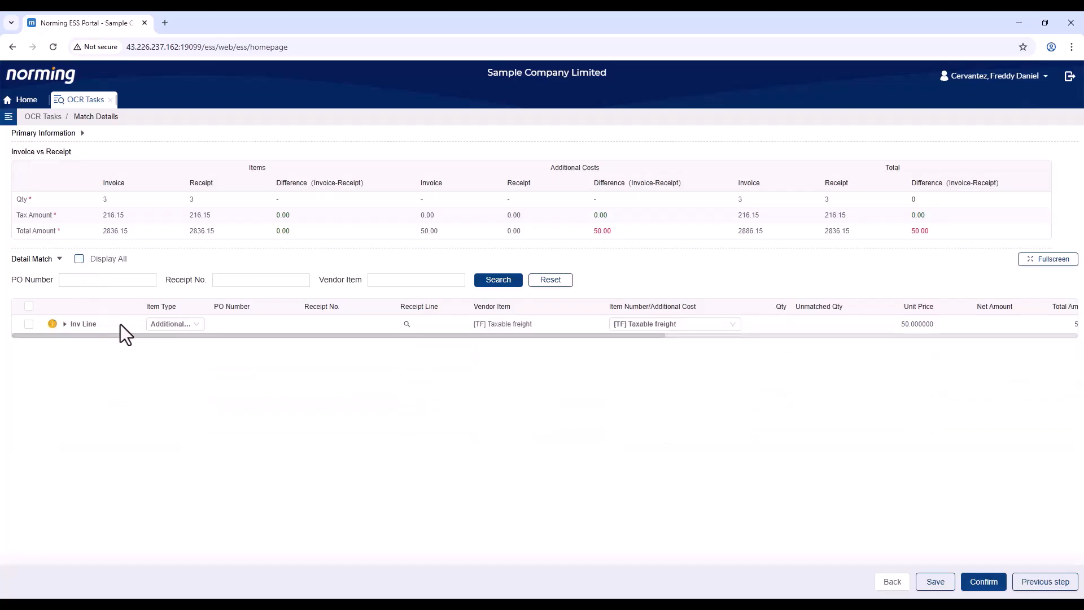
click(94, 259)
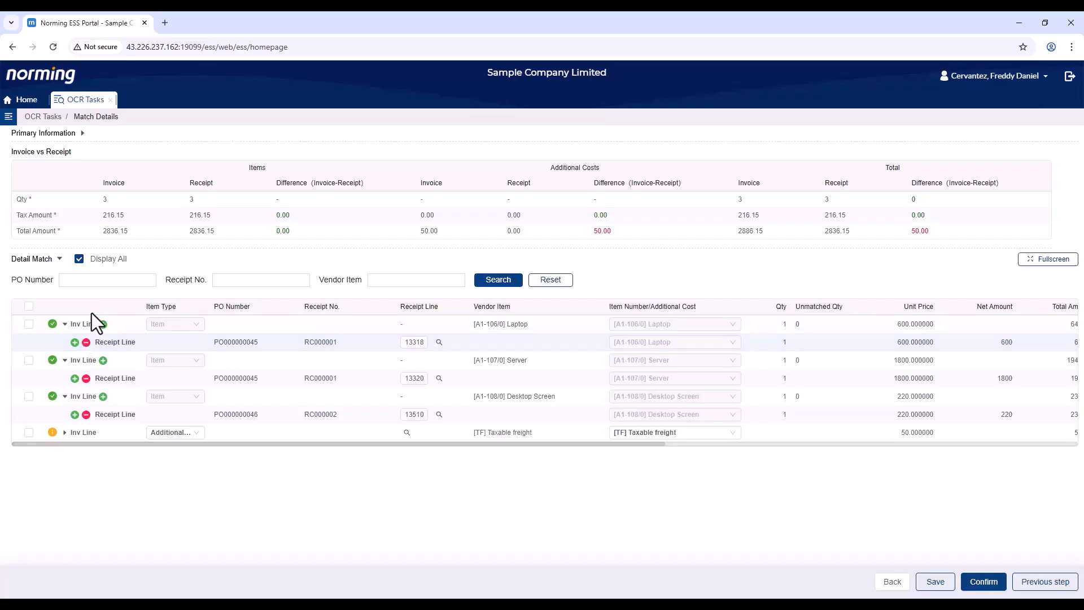
click(102, 280)
text(45)
key(Return)
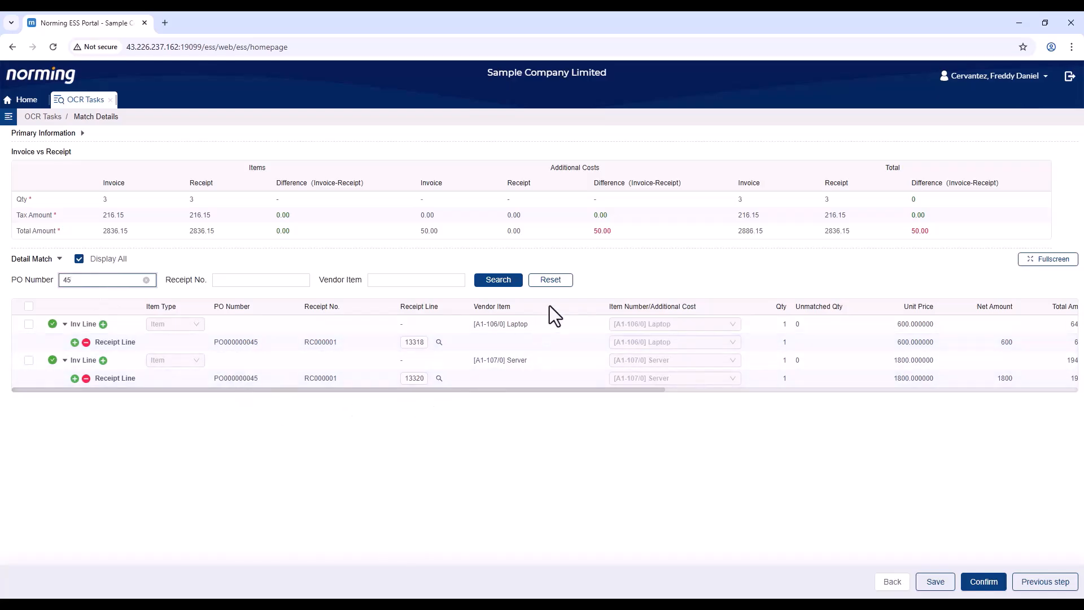
click(556, 284)
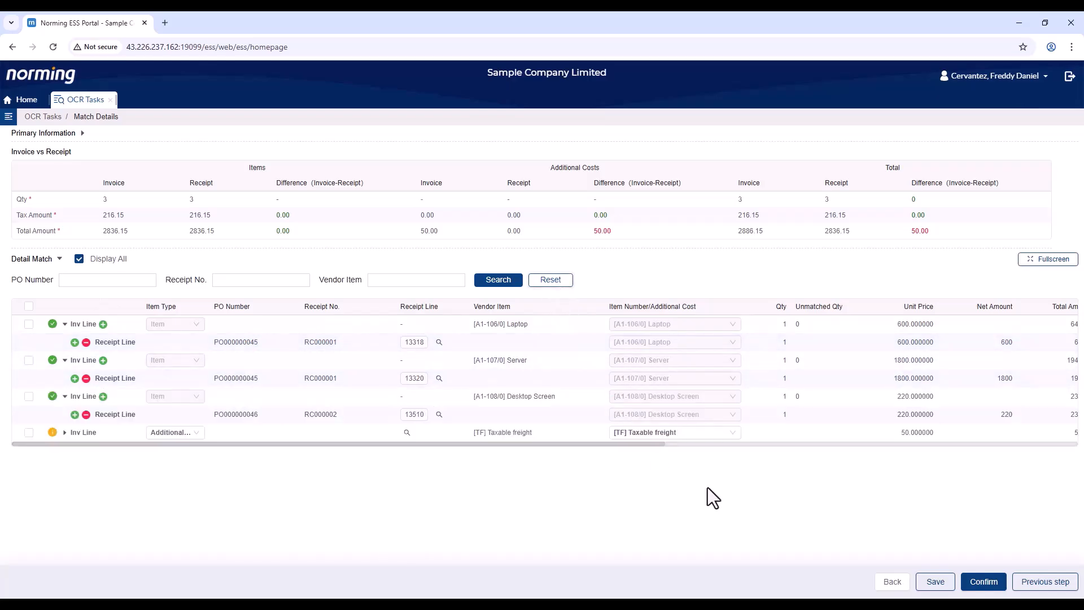
click(981, 590)
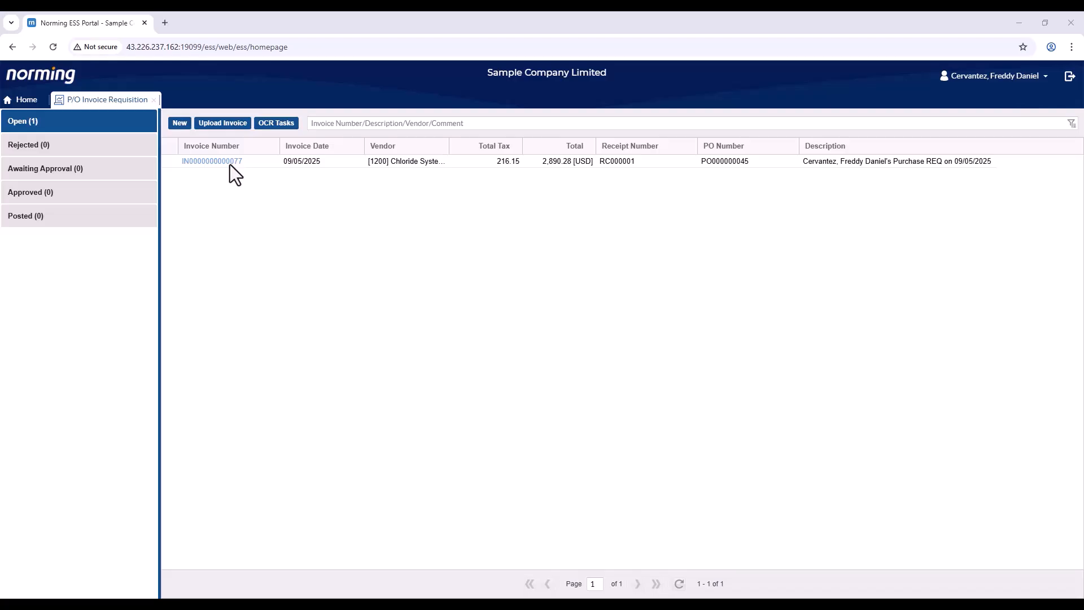
click(232, 161)
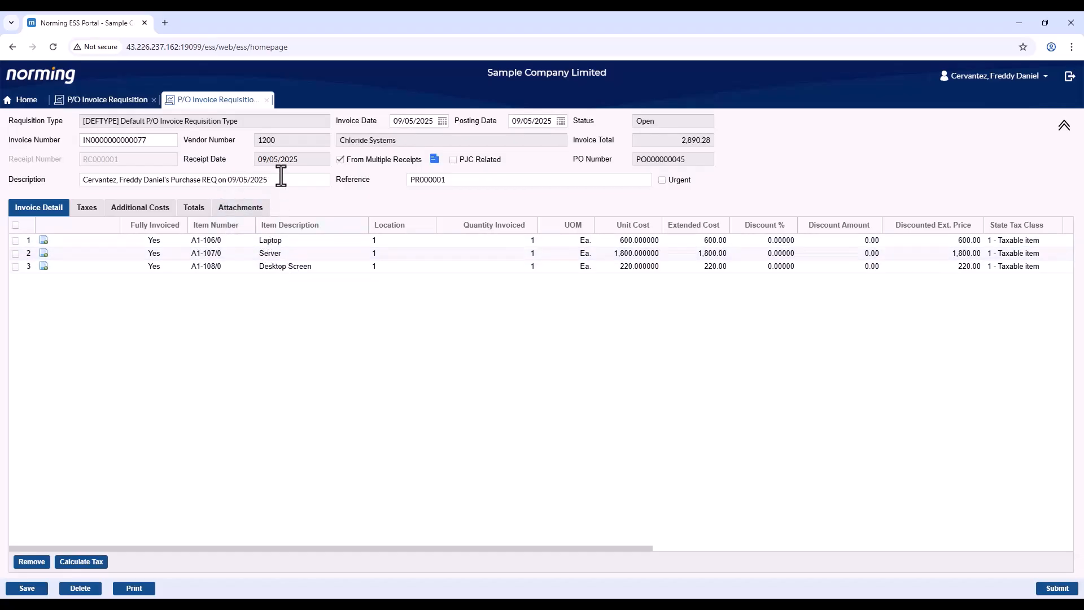
- Drill from receipt RC000001 into PO000000045 and view its attached laptop photo
click(435, 160)
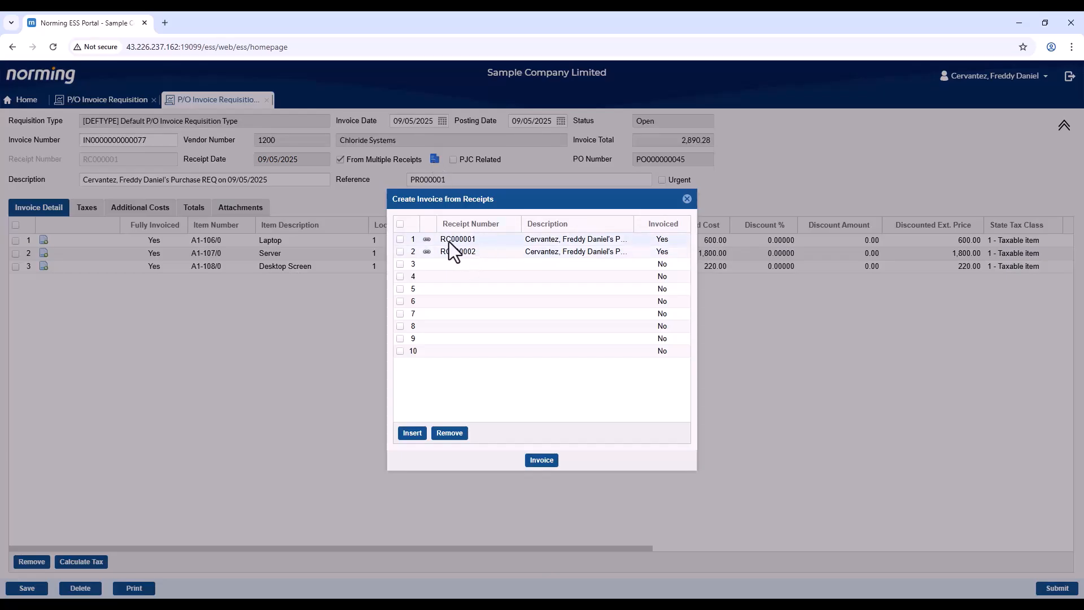
click(427, 240)
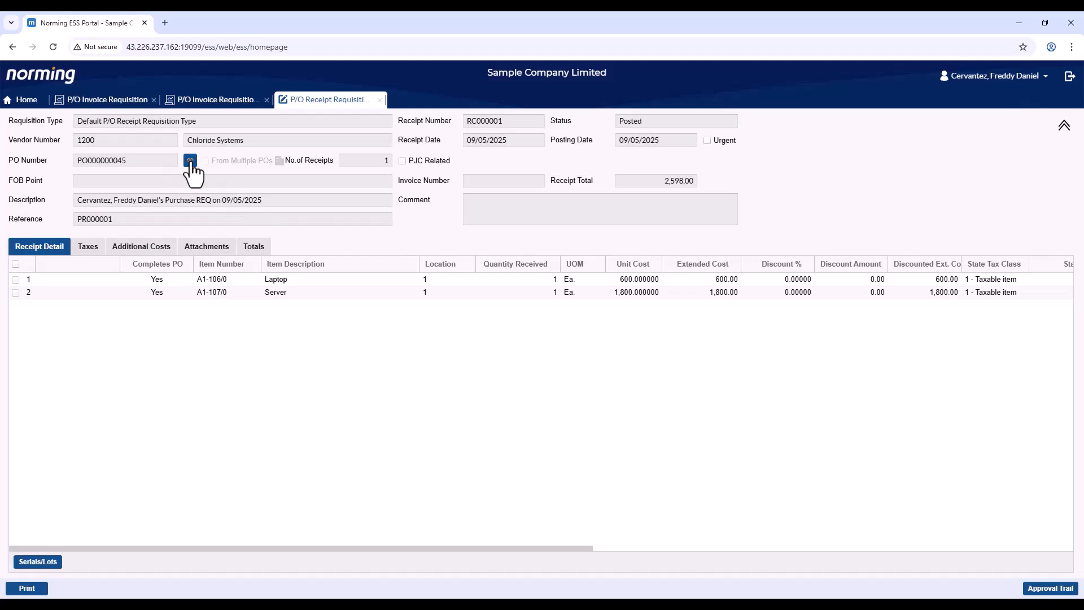
click(191, 162)
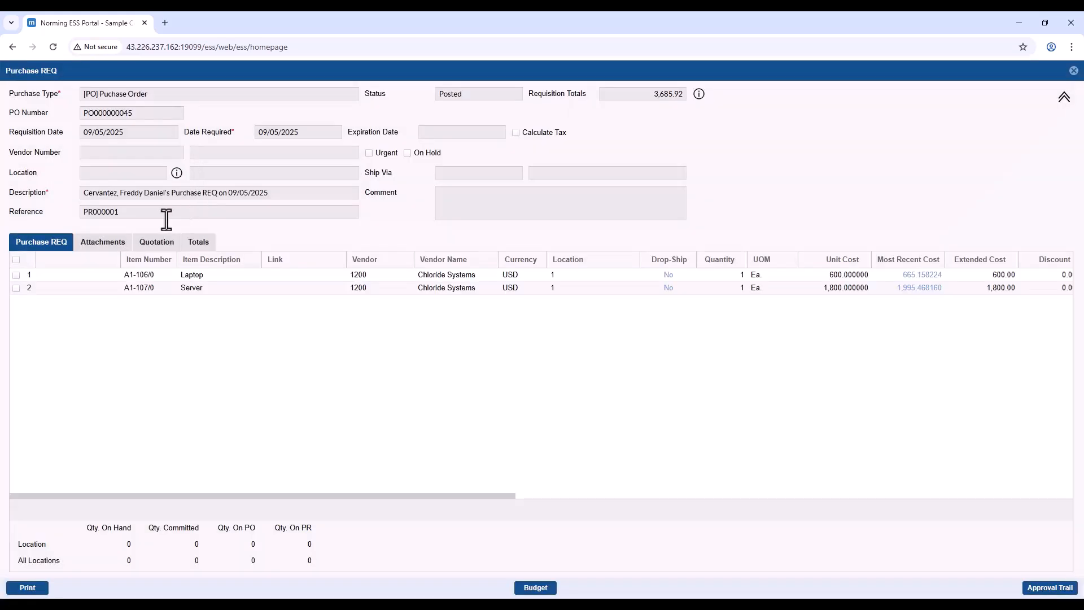
click(111, 248)
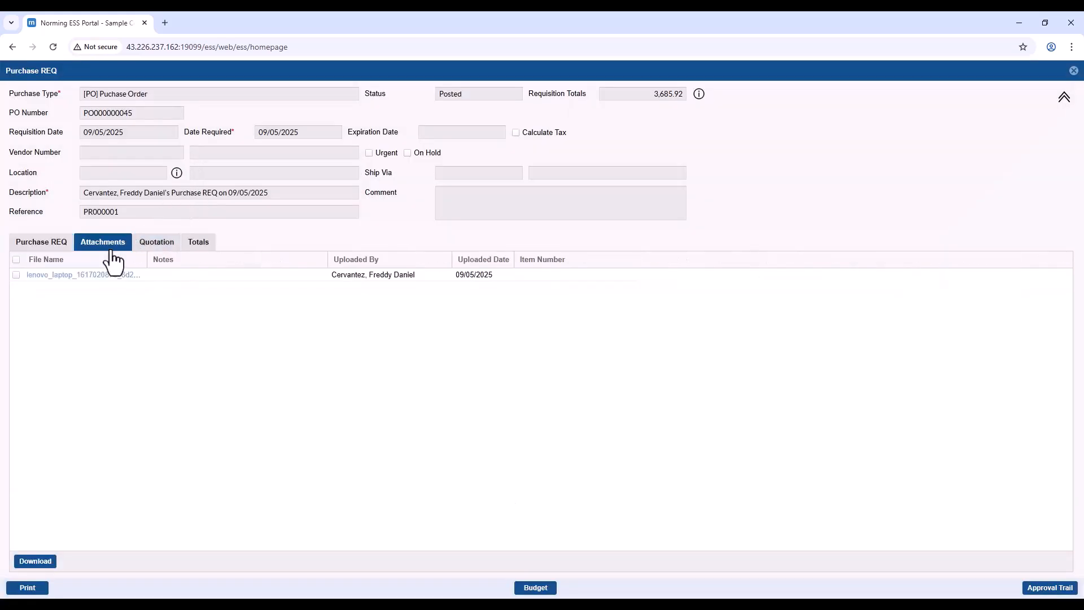
click(95, 277)
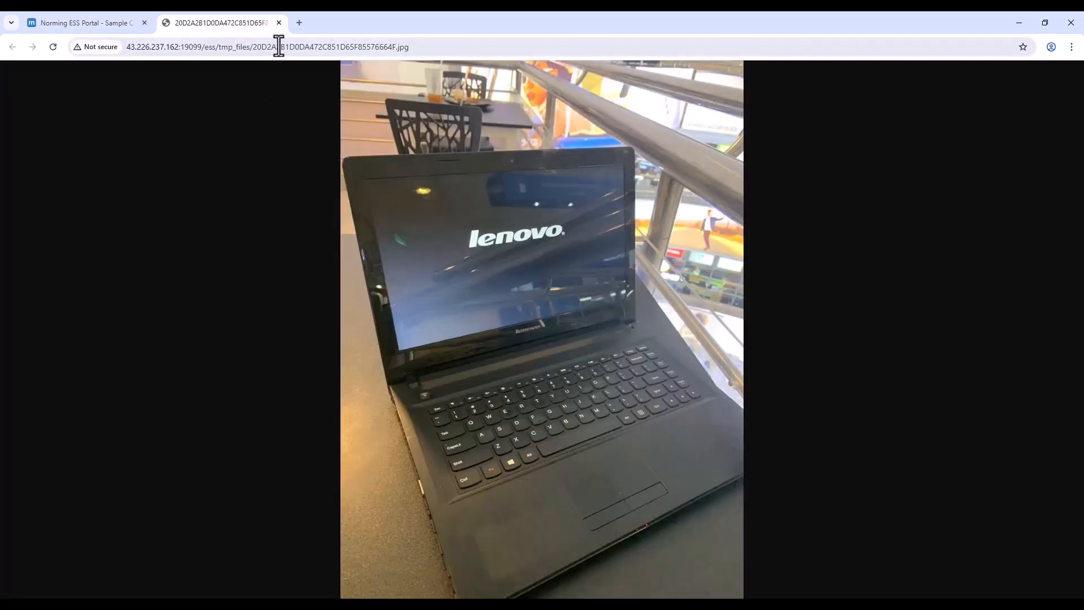
click(279, 22)
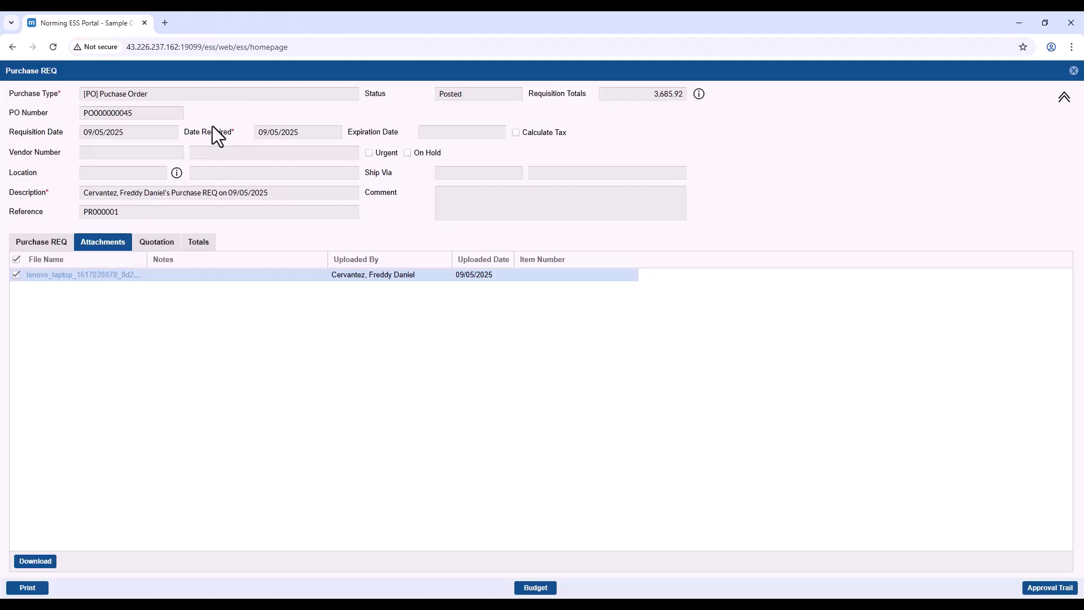
click(1074, 71)
- Review the invoice's Taxes, Additional Costs and Totals, and view the attached POINV01.pdf
click(380, 100)
click(87, 209)
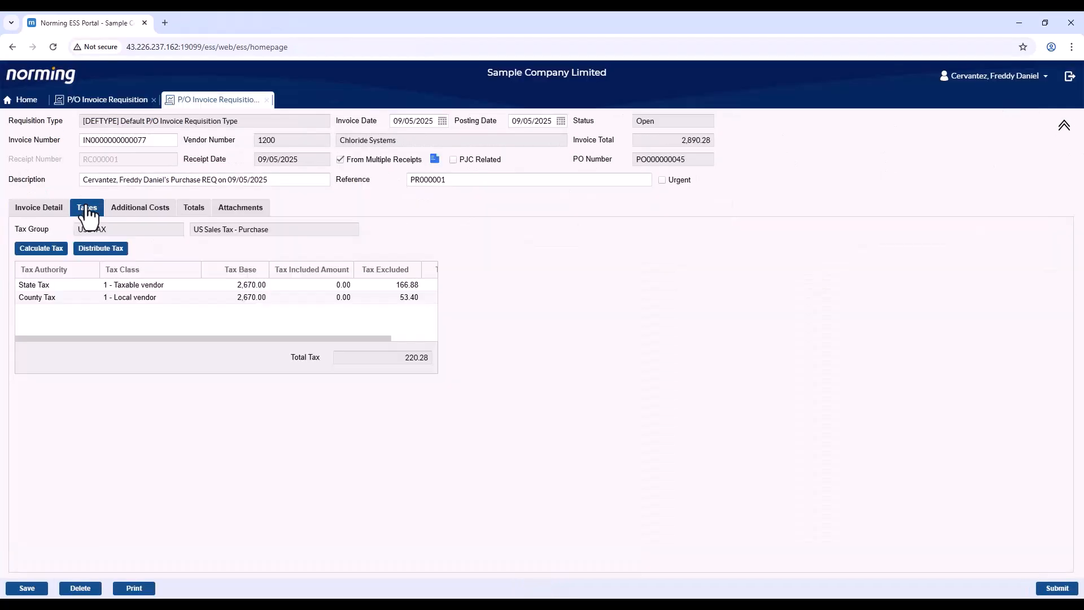
click(125, 217)
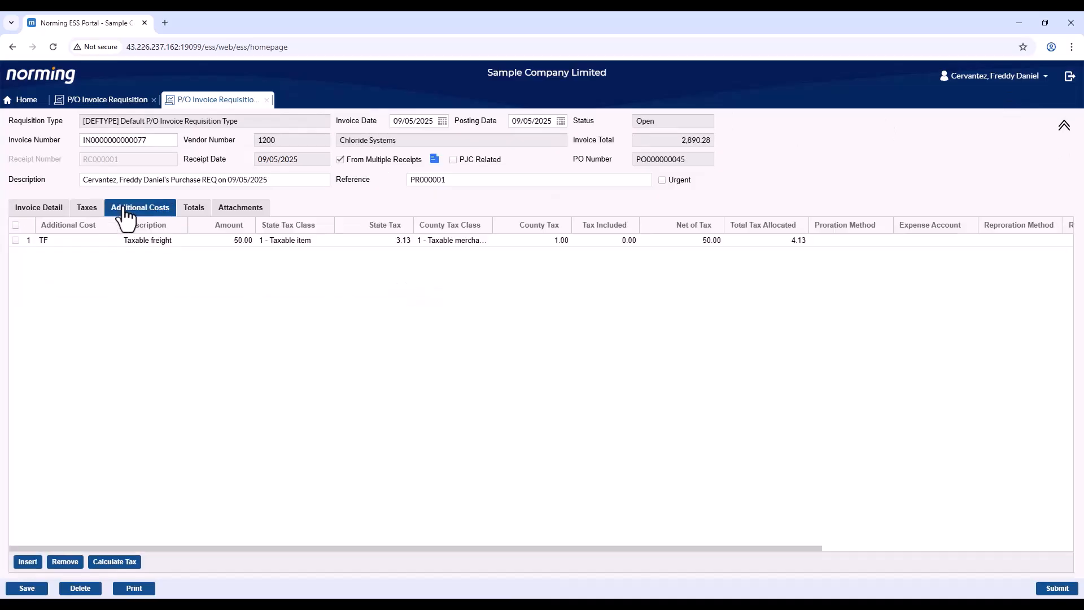
click(185, 218)
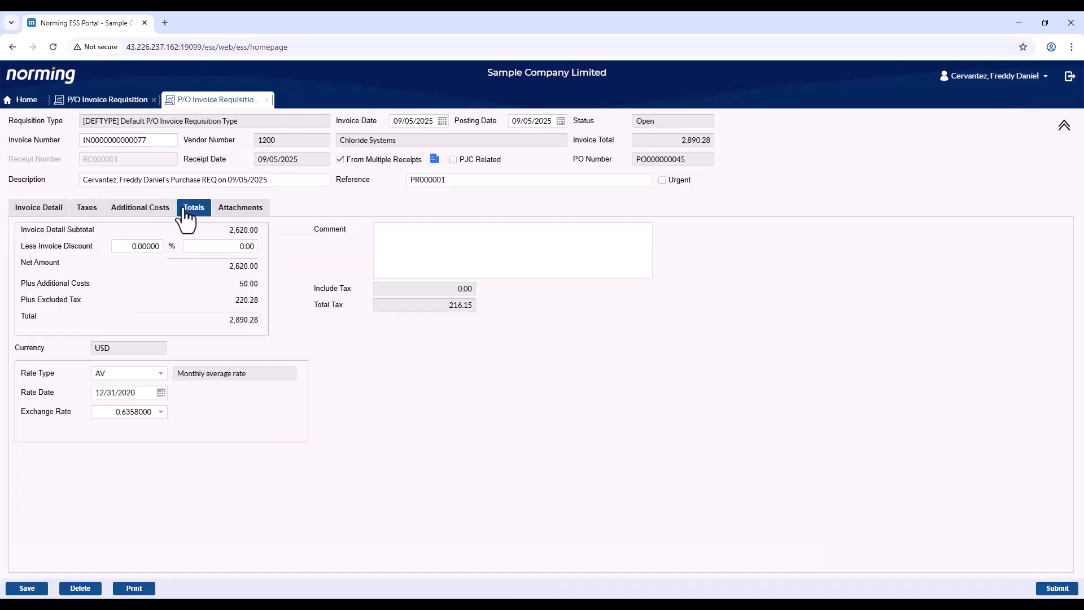
click(241, 213)
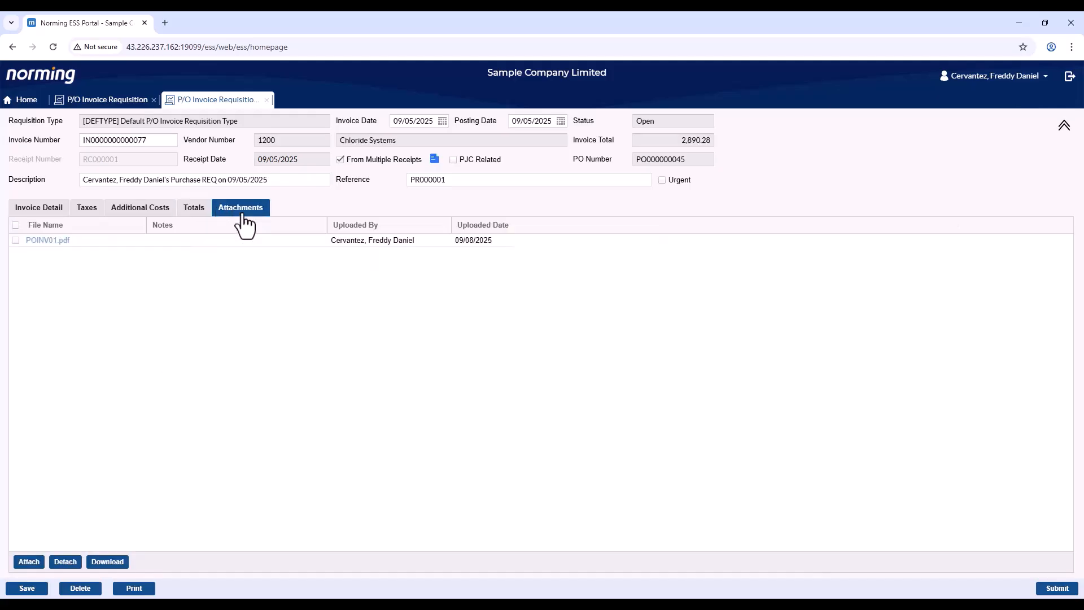
click(66, 242)
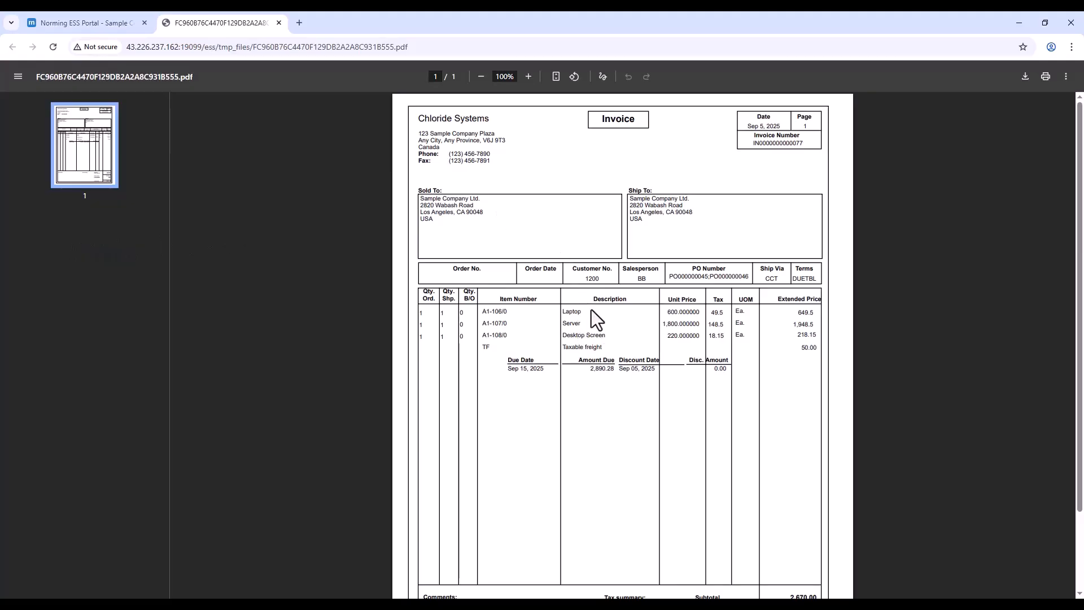
click(283, 26)
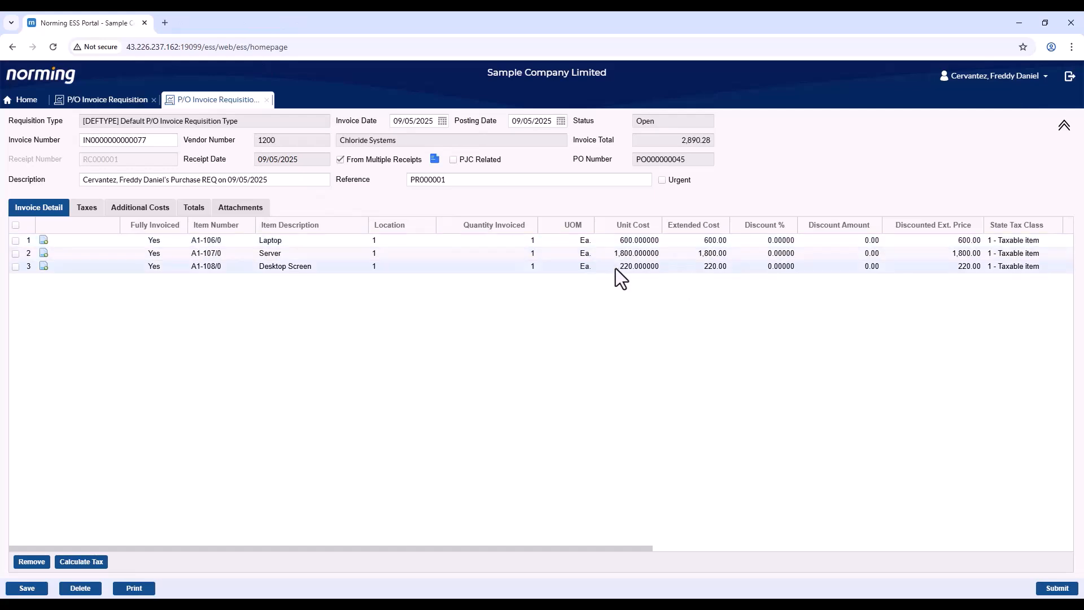
- Set the Desktop Screen unit cost to 320 and submit, continuing past the over-invoice warning
click(618, 269)
click(616, 269)
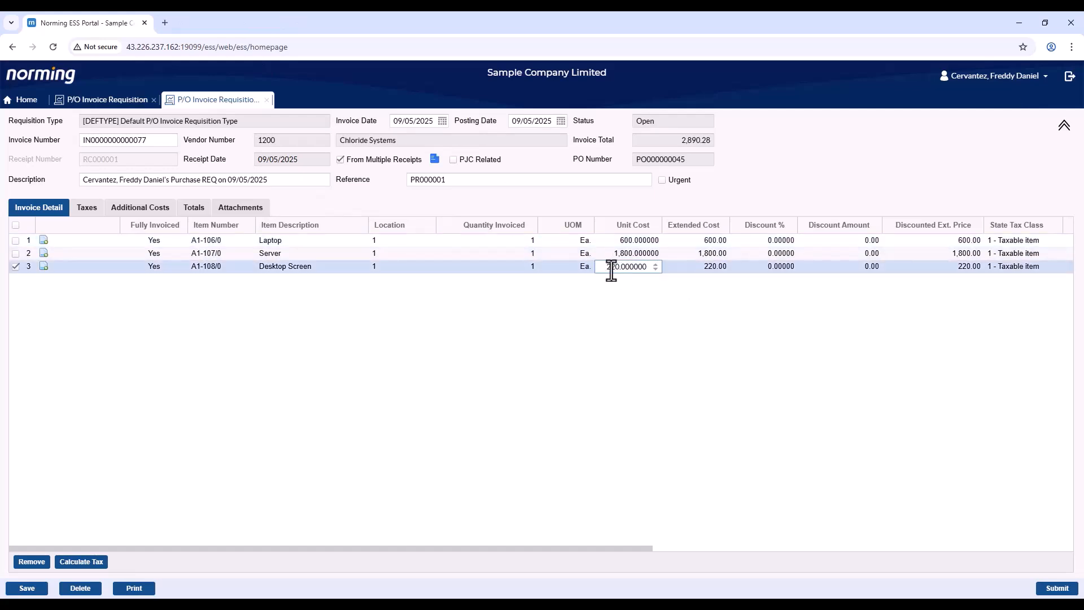
text(3)
click(613, 341)
click(1057, 588)
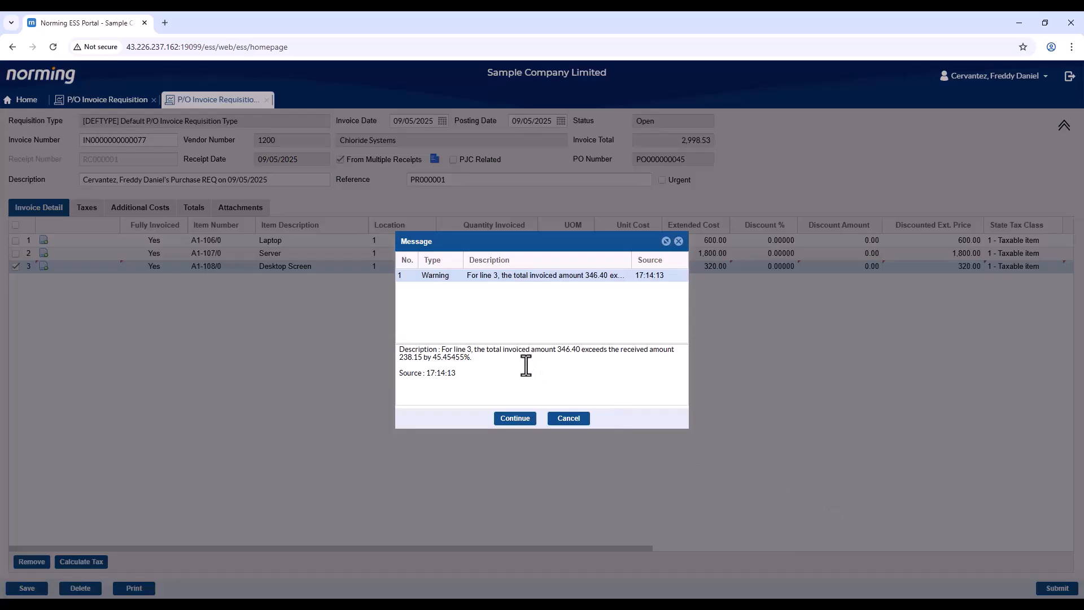
click(508, 418)
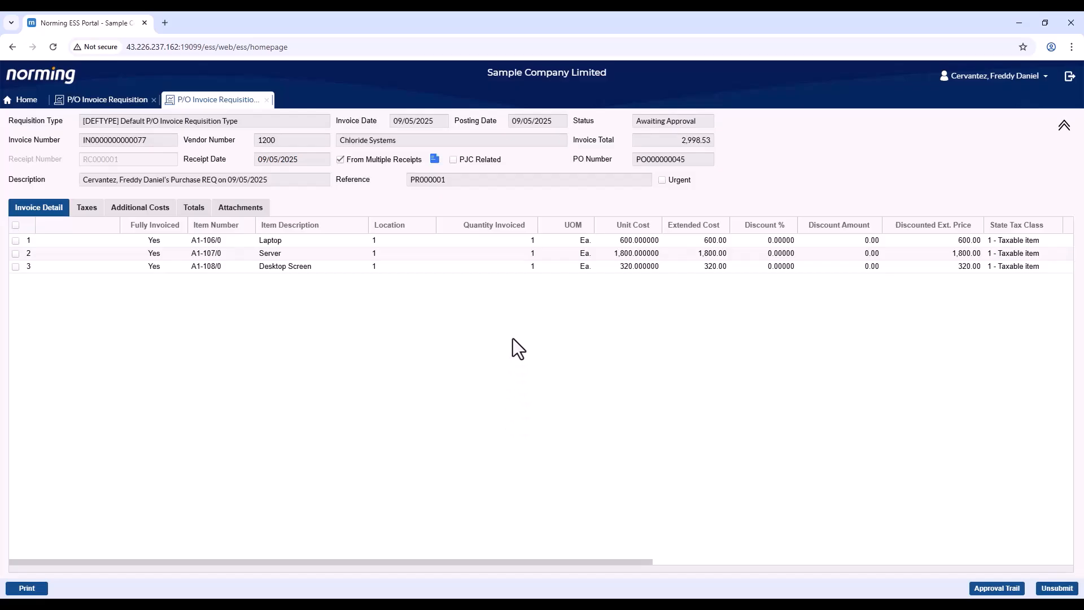
- Check the approval trail and full workflow path, where invoices over 1000 route to a supervisor
click(983, 588)
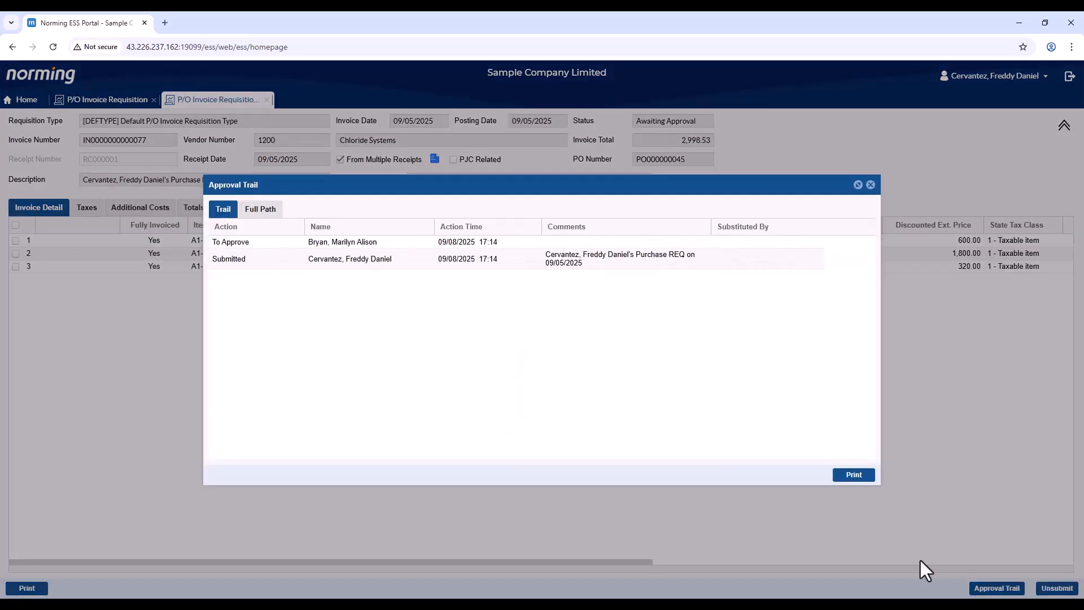
click(265, 213)
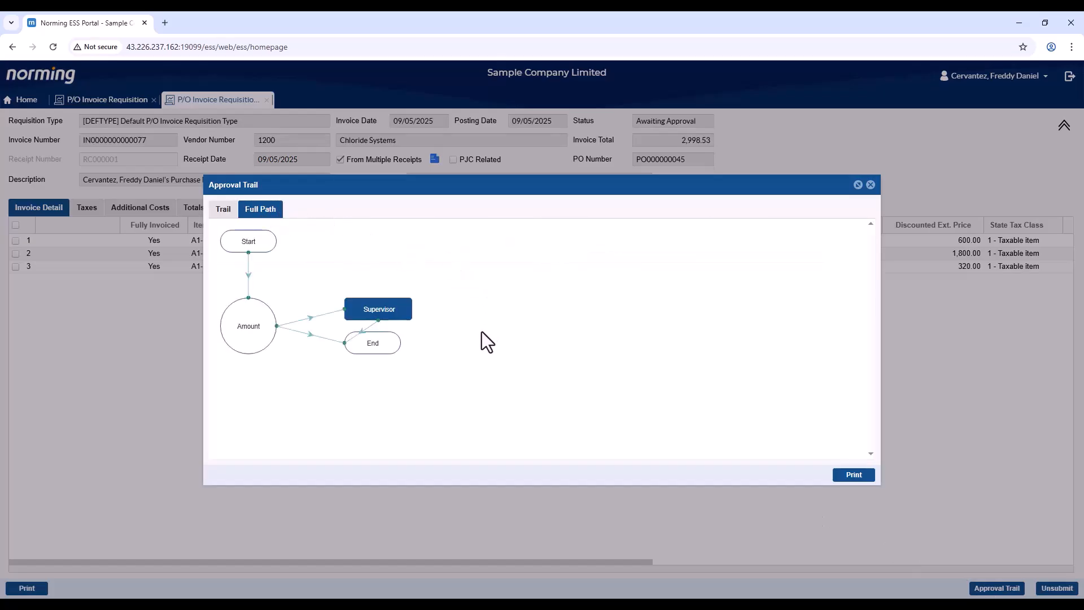
mouse_move(265, 334)
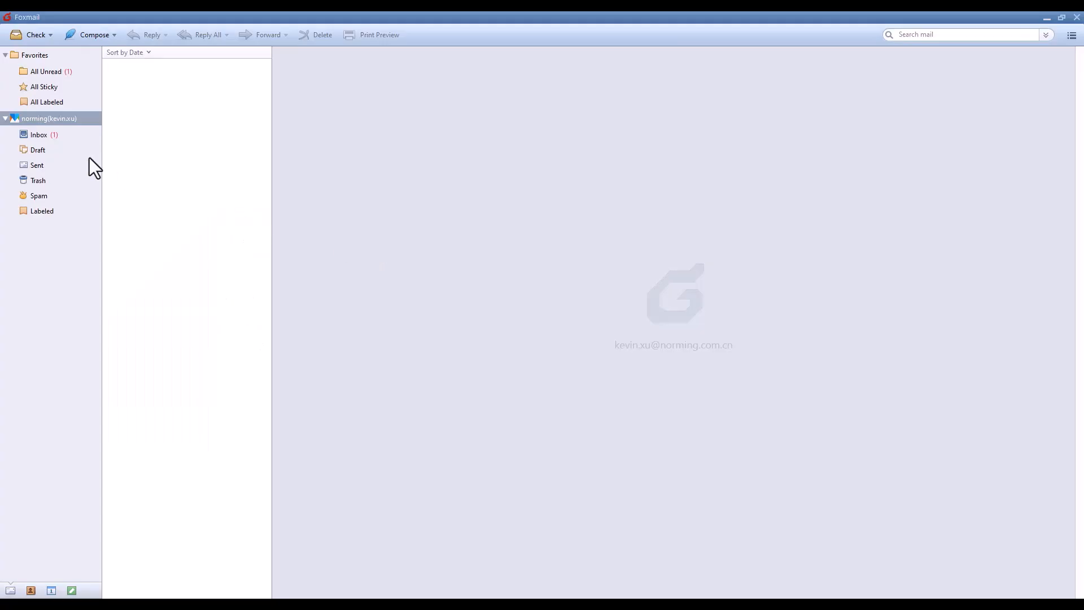
click(55, 136)
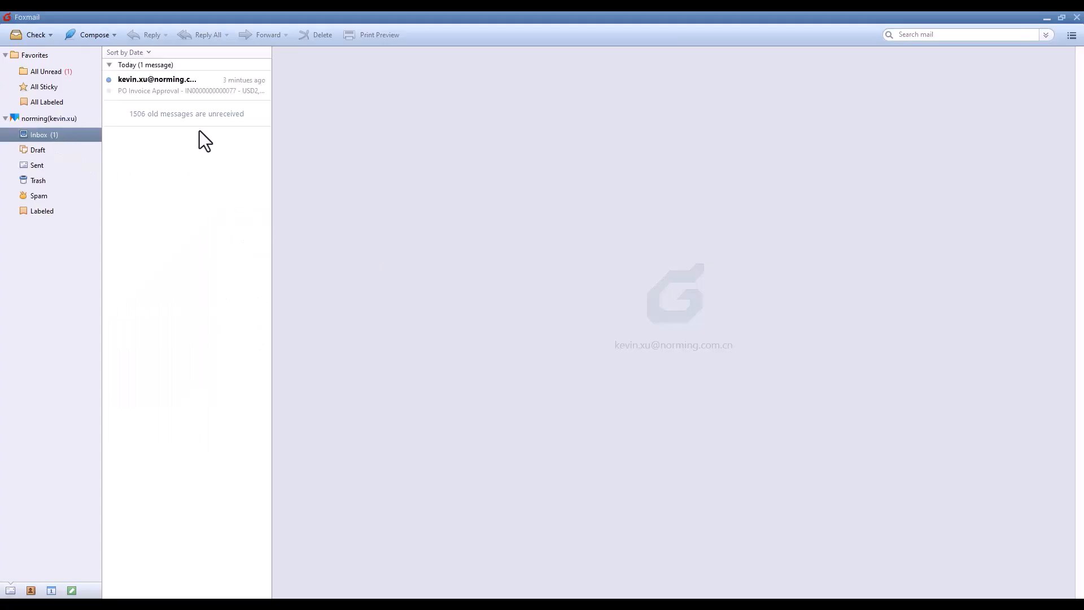
click(219, 91)
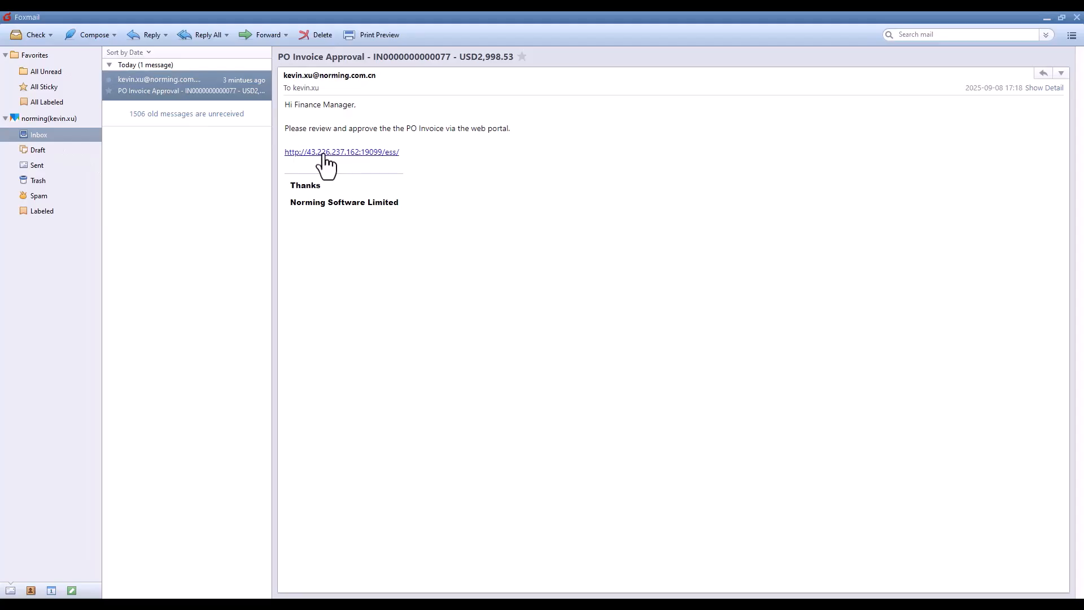
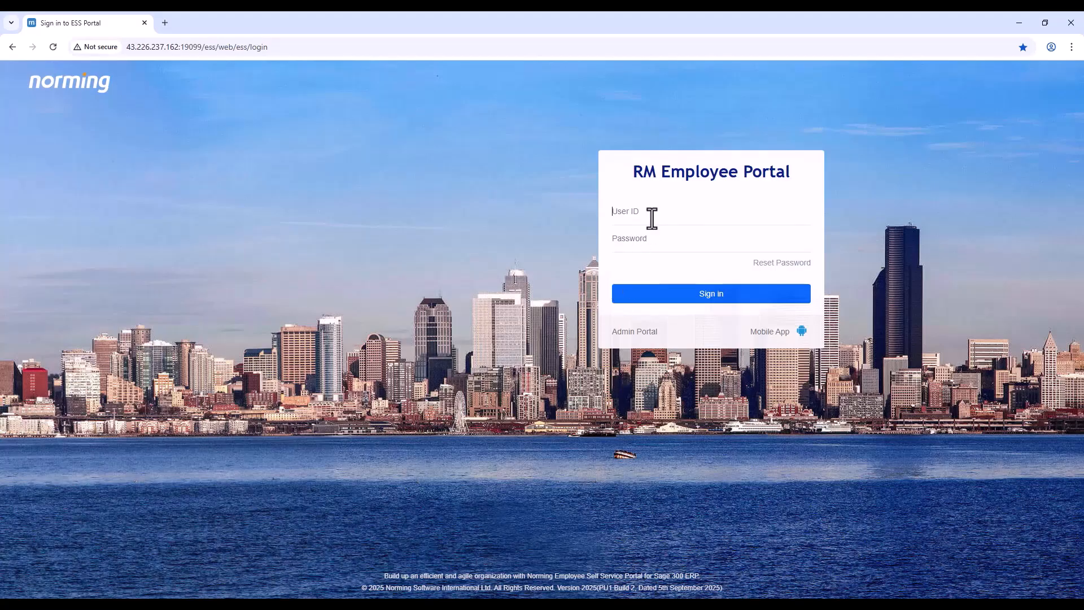
- Sign in to the portal as the finance manager and open the To Approve List under Management Tools
text(FINMGR)
click(617, 298)
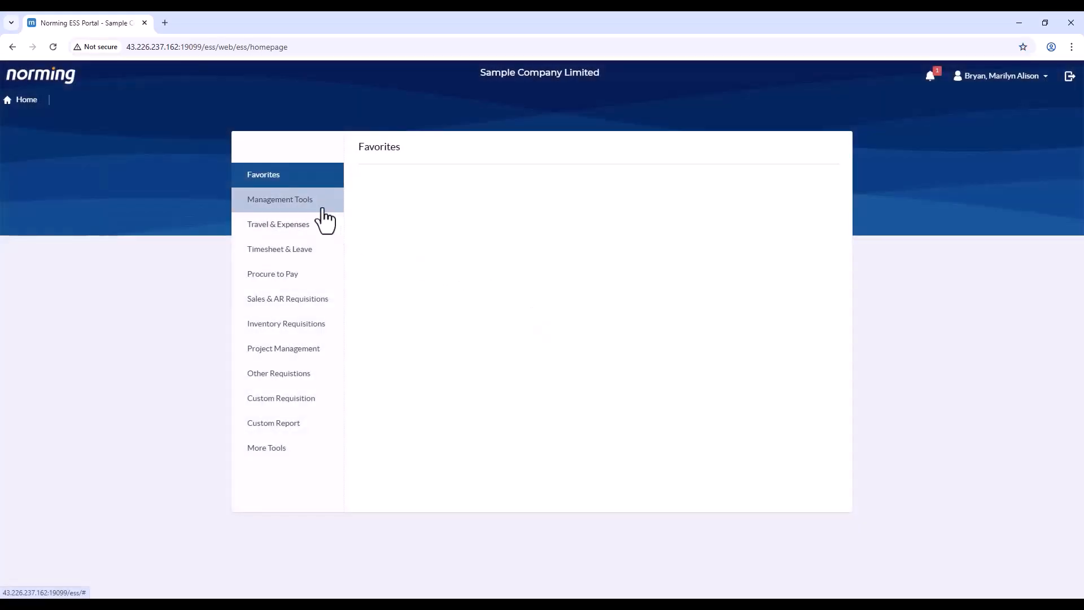
click(323, 208)
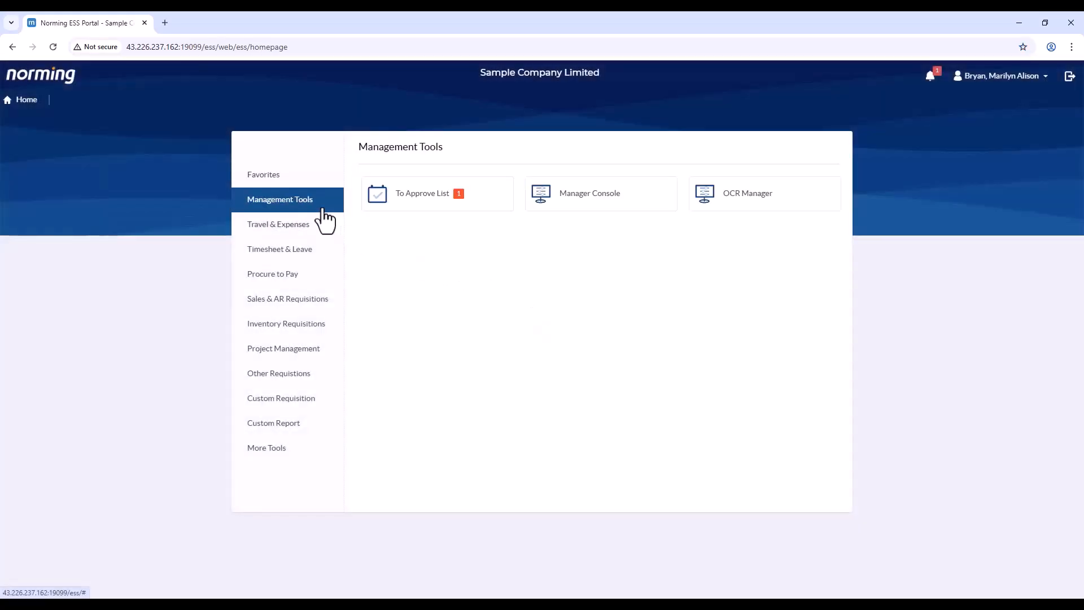
click(435, 207)
click(248, 186)
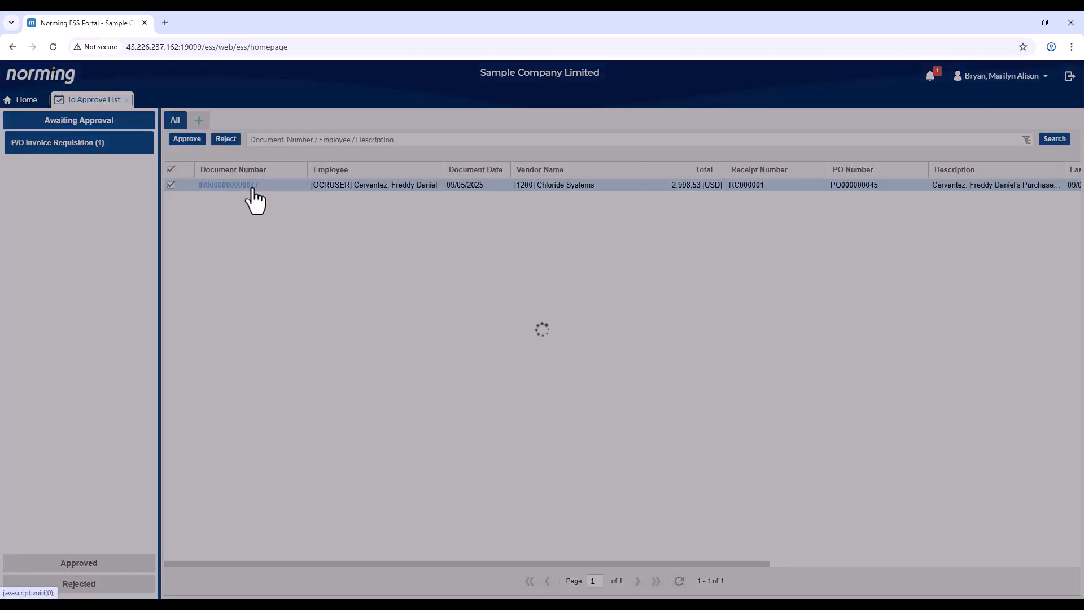
click(434, 180)
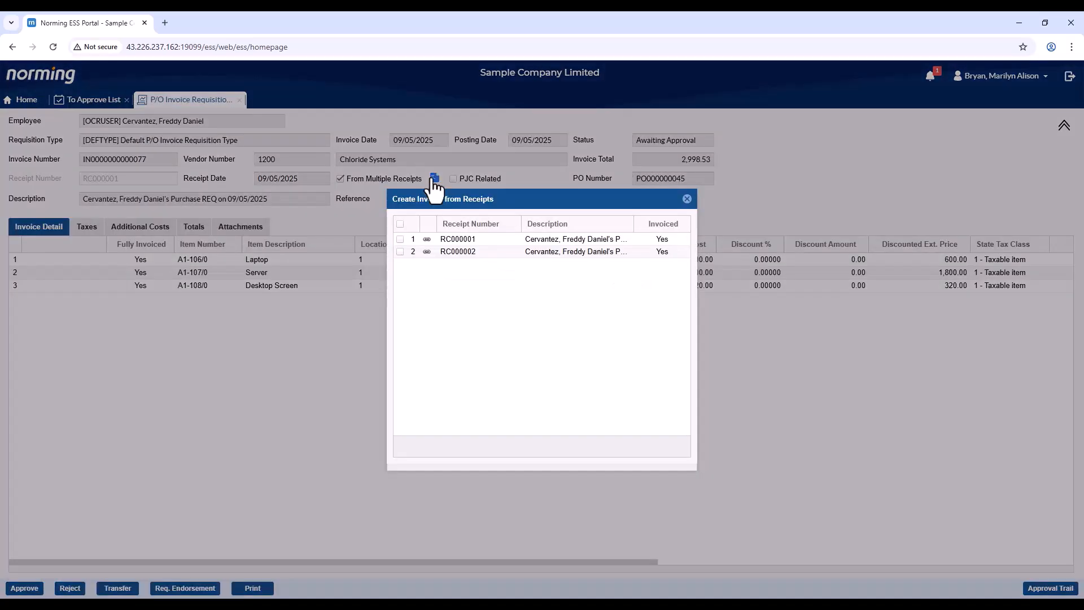
click(688, 200)
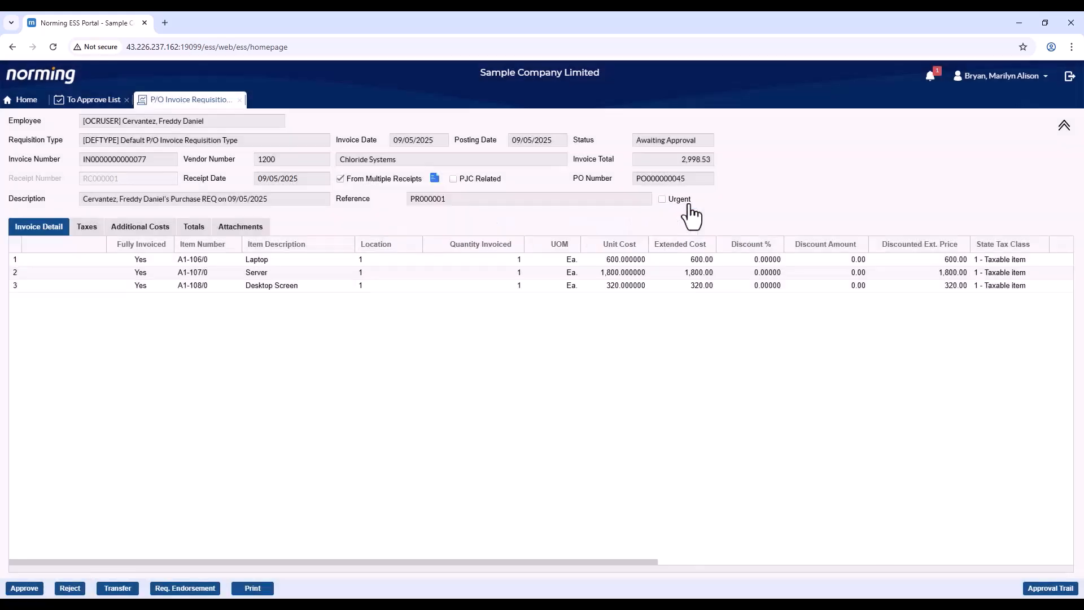
click(265, 232)
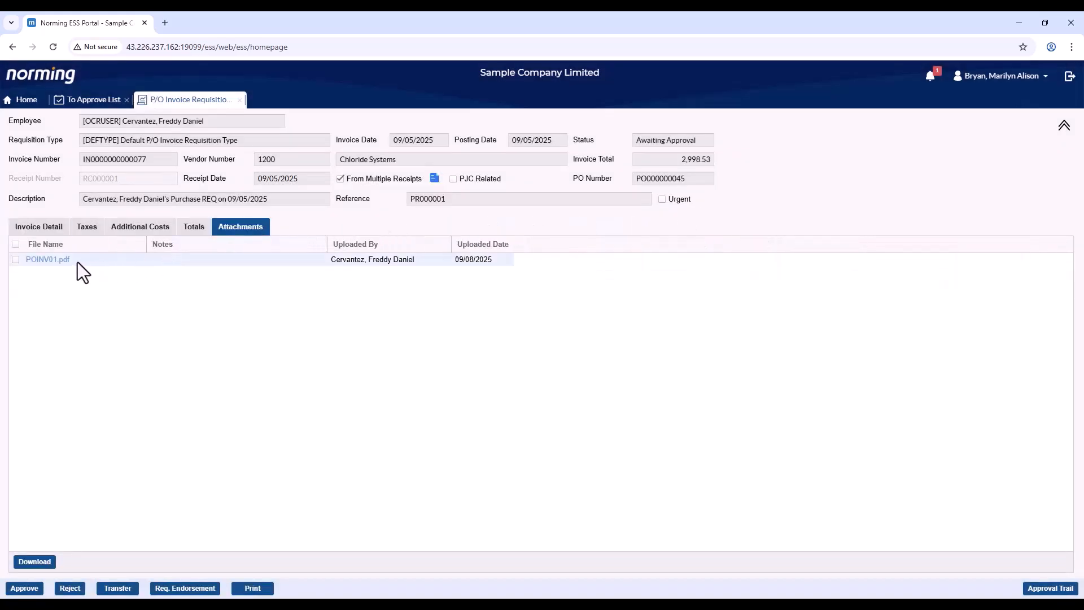
click(47, 228)
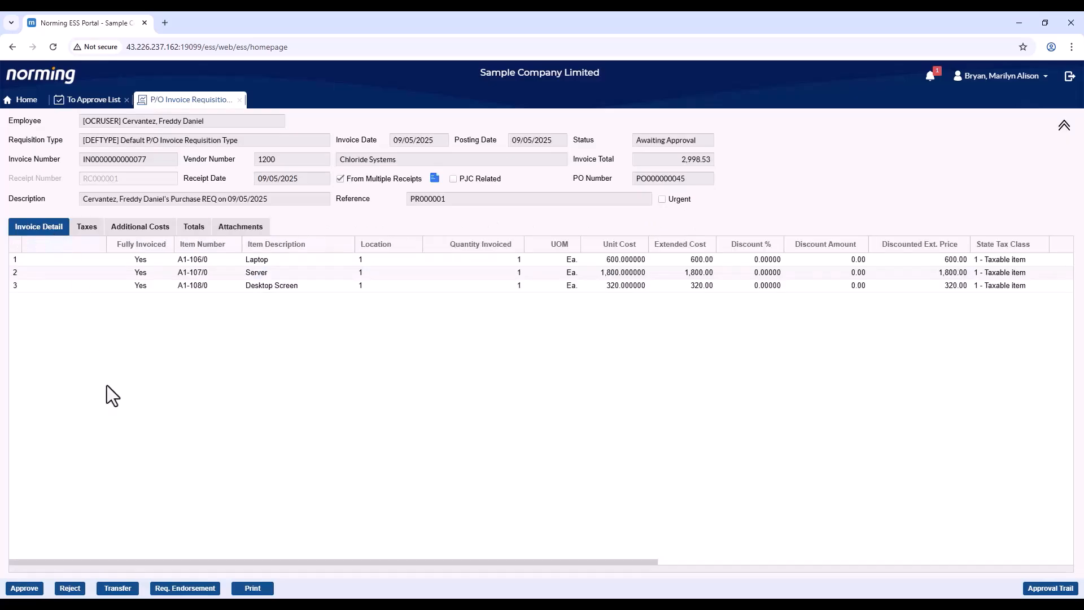
click(118, 588)
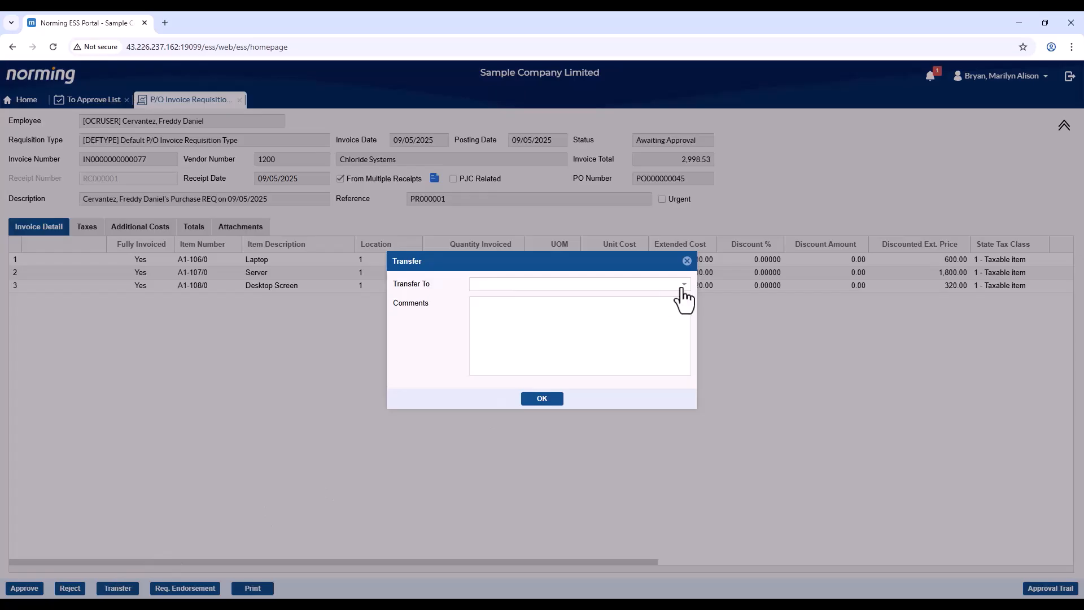
click(682, 286)
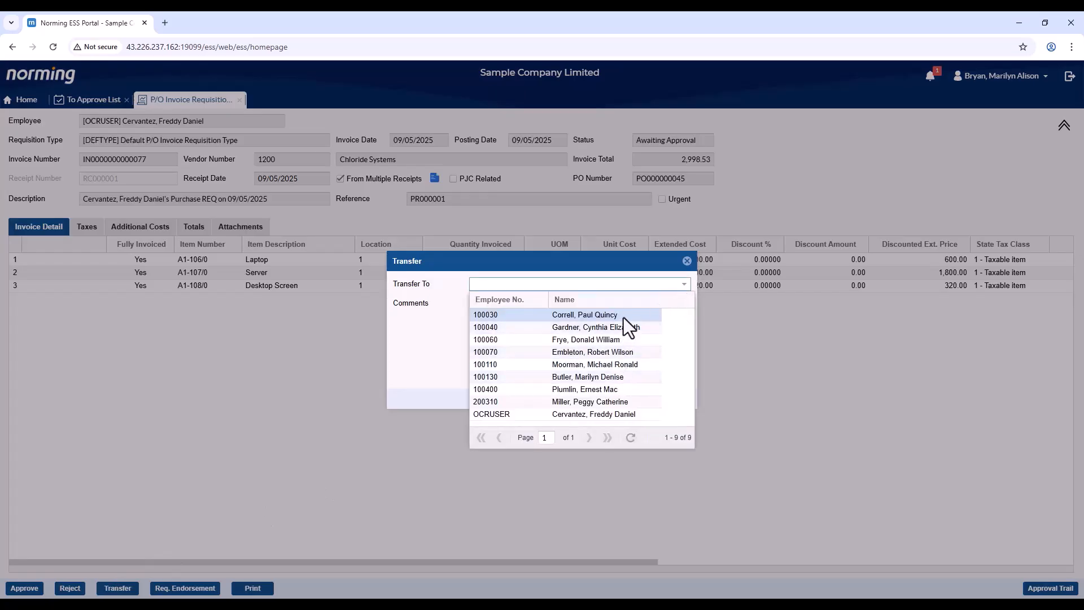
click(686, 262)
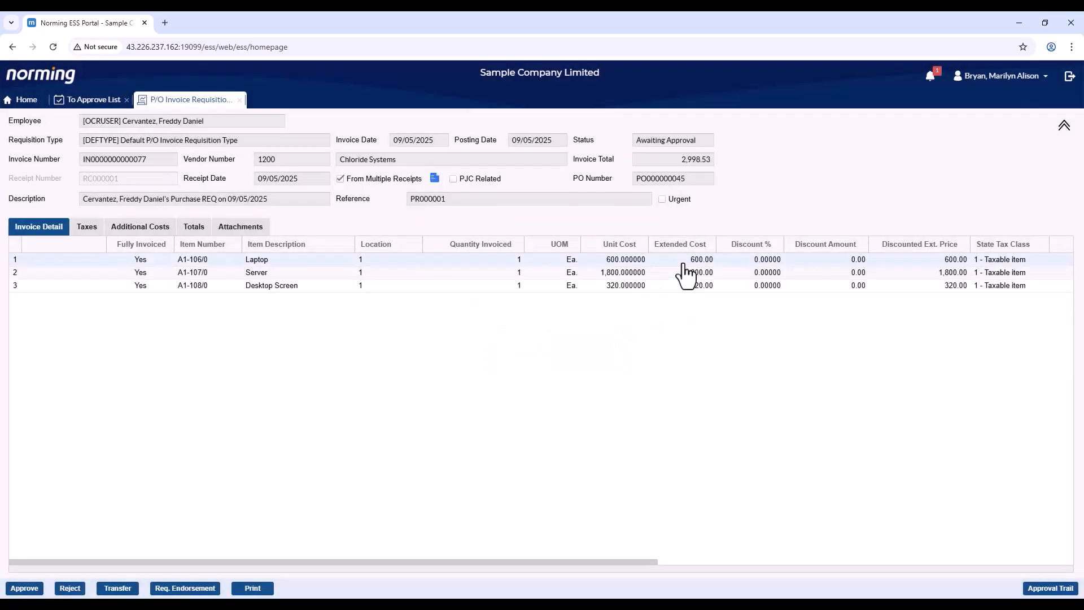
click(24, 588)
click(508, 331)
text(approved)
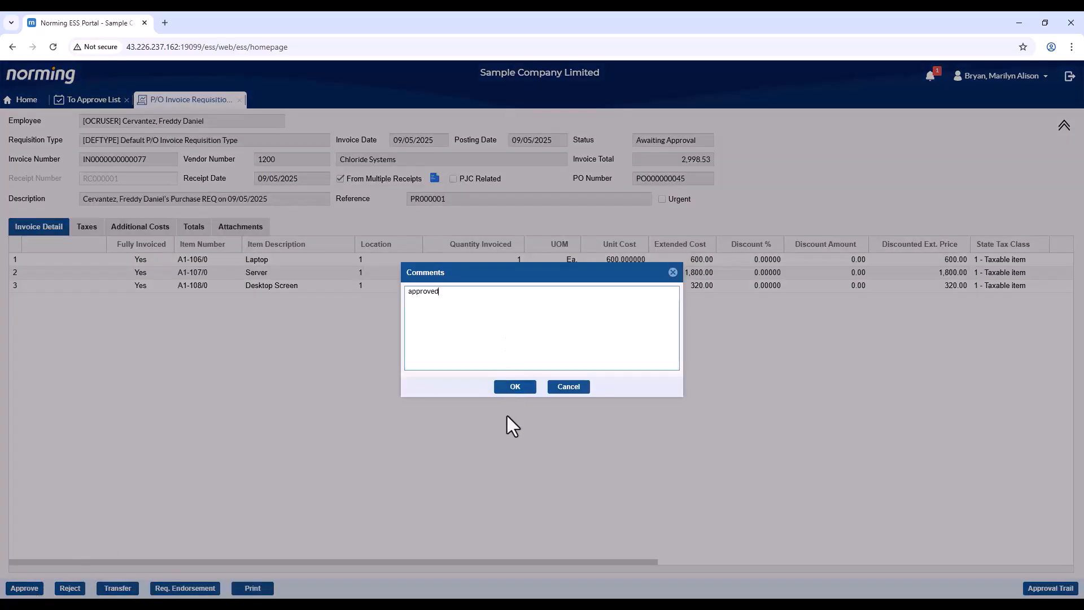
click(516, 388)
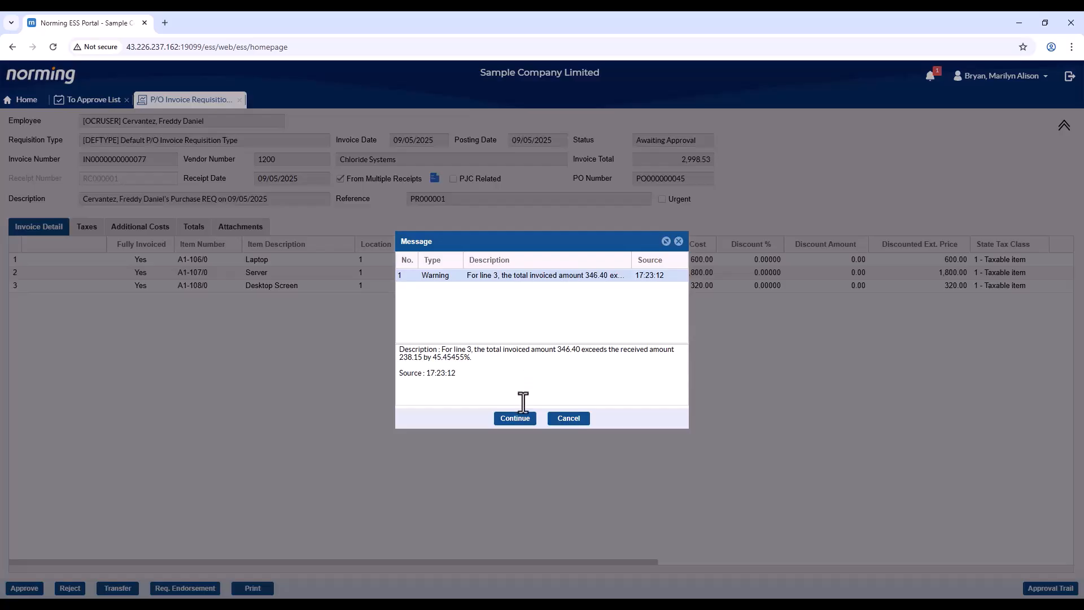
click(518, 420)
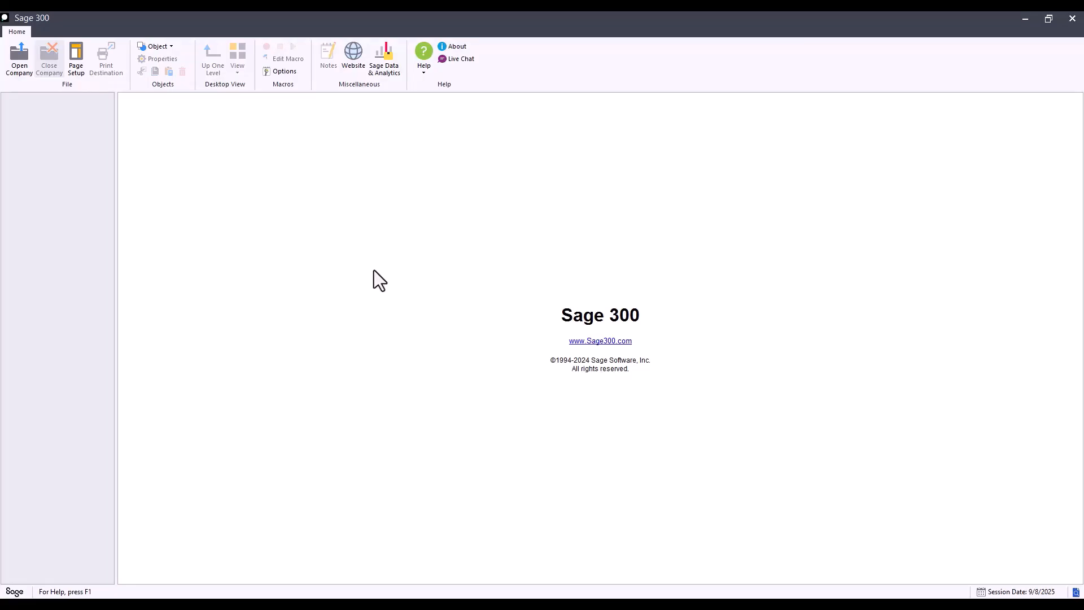
- Sign in to Sample Company Limited in Sage 300 with the company password
click(21, 61)
click(496, 306)
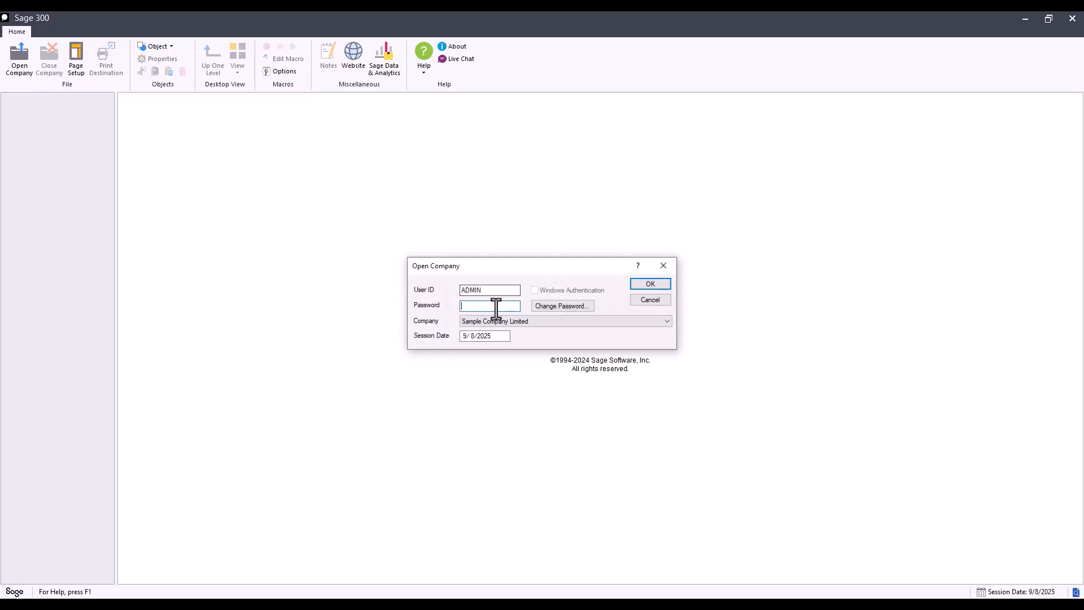
text(ADM)
key(Return)
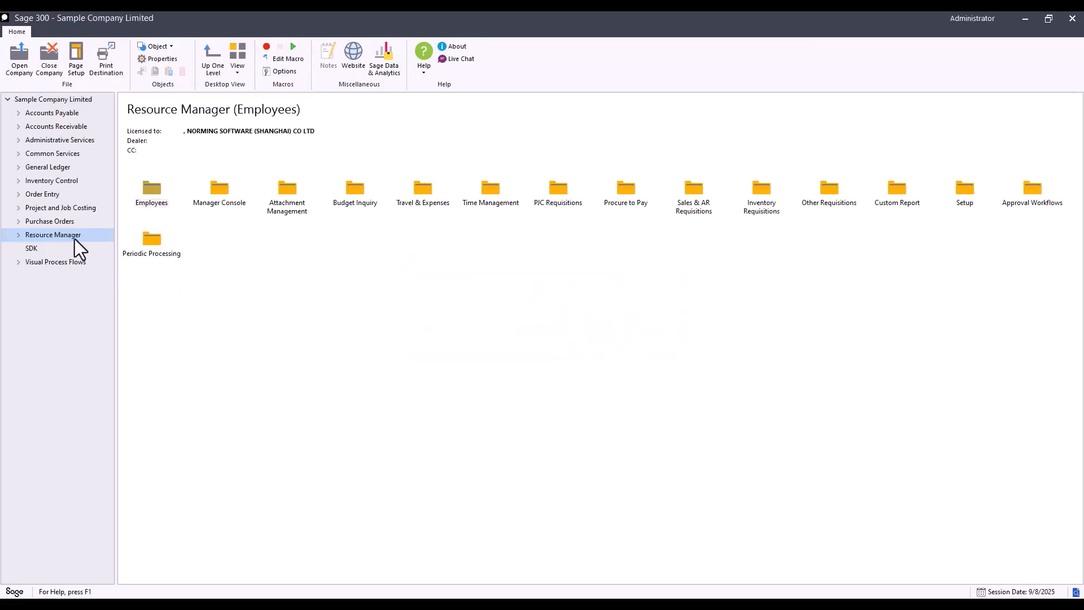
- Open the Chloride Systems requisition from the Procure to Pay P/O Invoice Requisition List
double_click(75, 239)
double_click(67, 384)
click(72, 424)
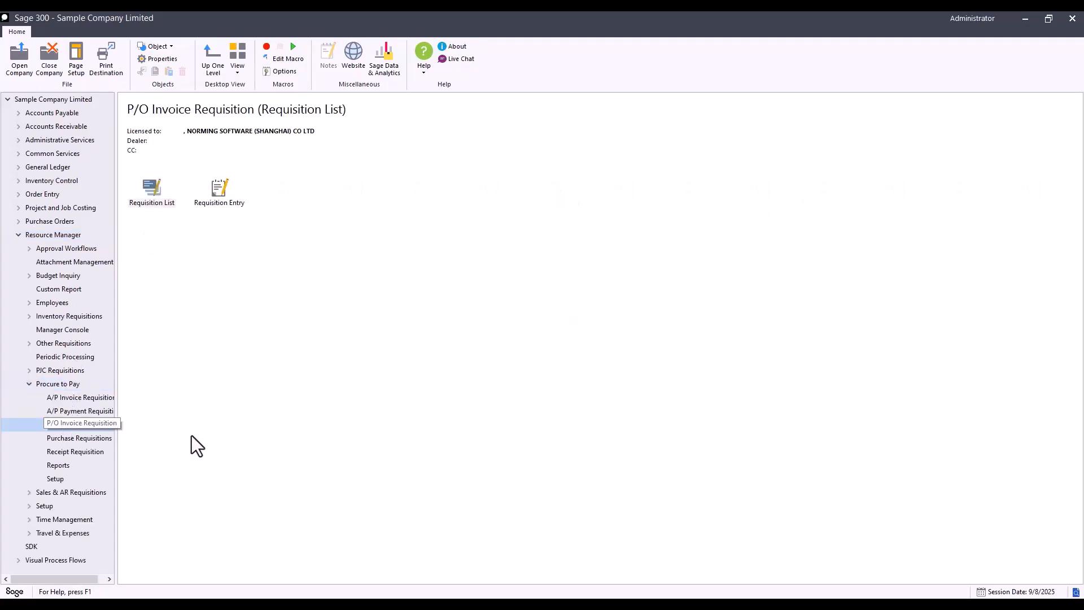
double_click(160, 206)
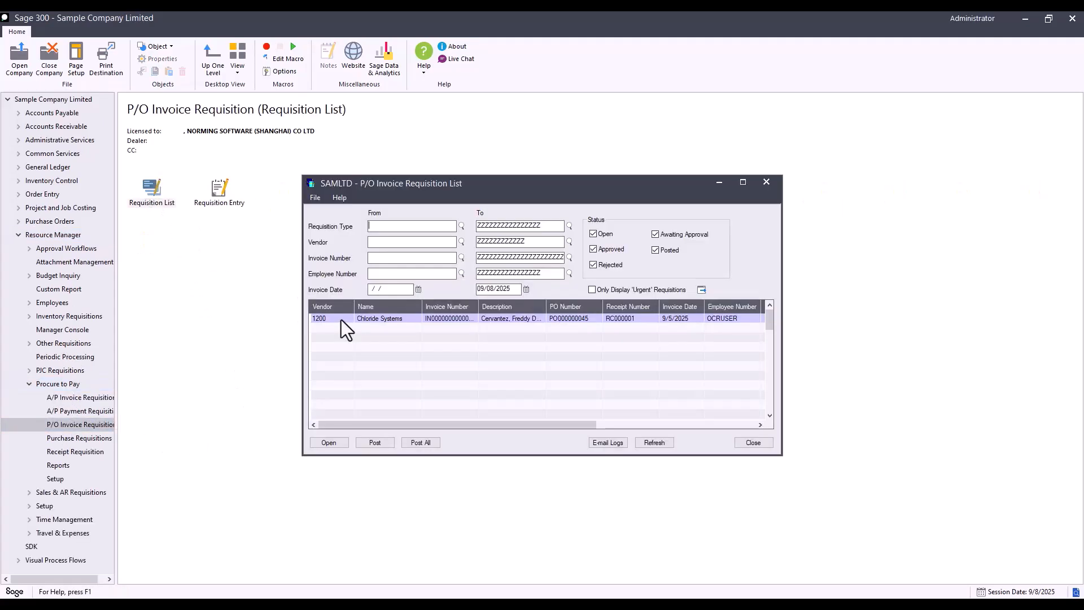
click(341, 320)
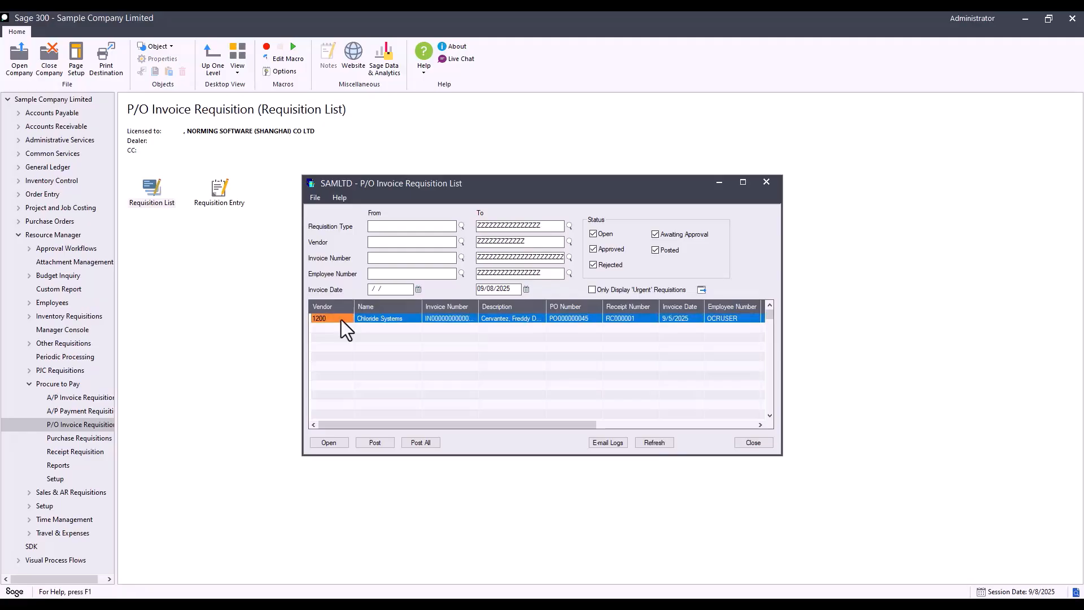
double_click(440, 320)
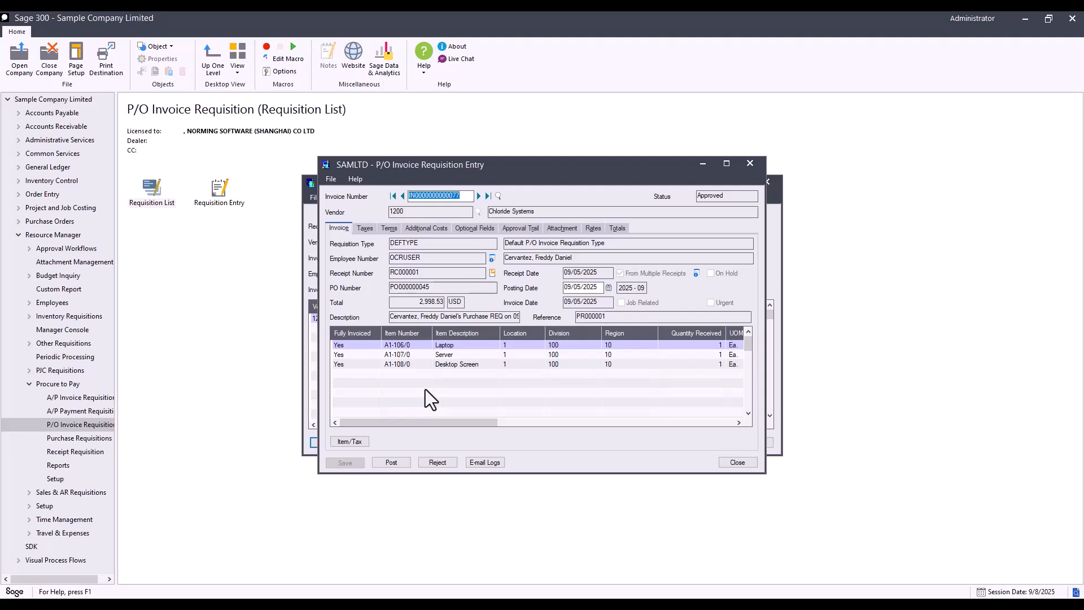
- Review the Taxes, Terms, Additional Costs, Optional Fields, Approval Trail, Attachment, Rates and Totals sections
click(371, 232)
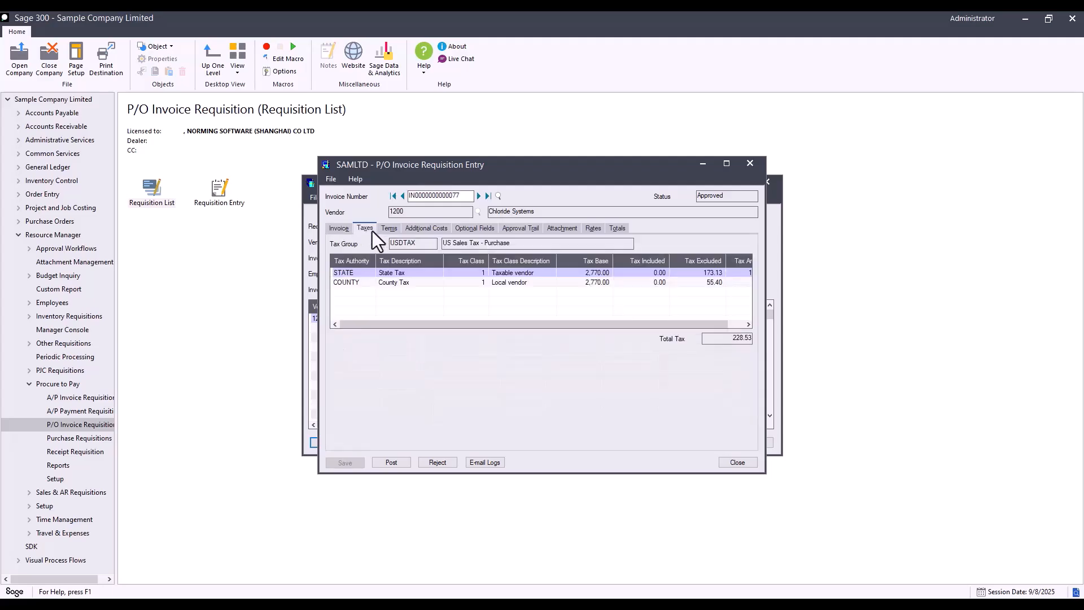
click(395, 232)
click(419, 231)
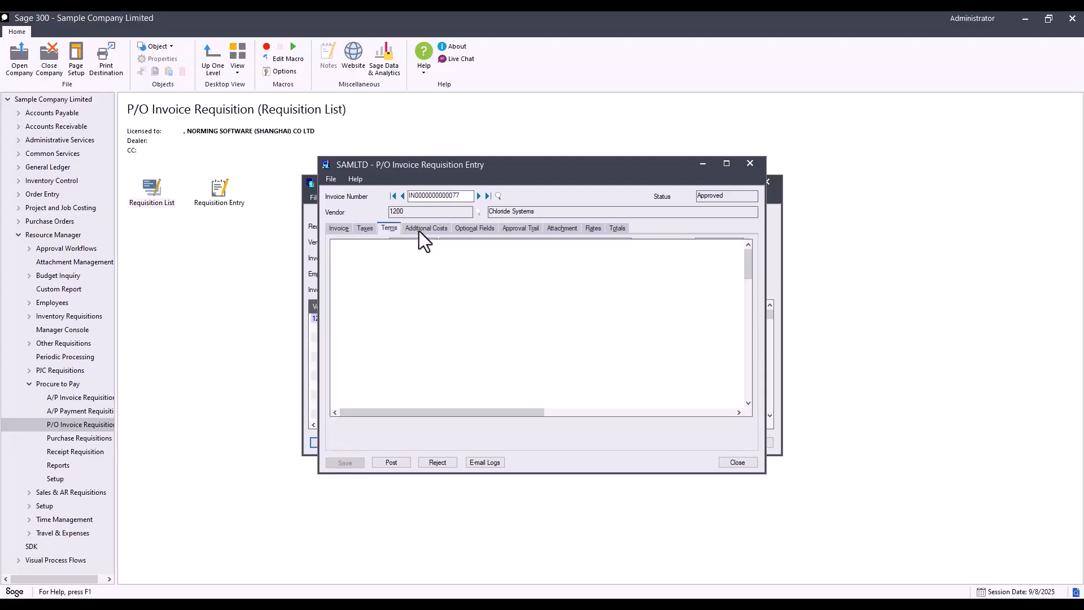
click(469, 229)
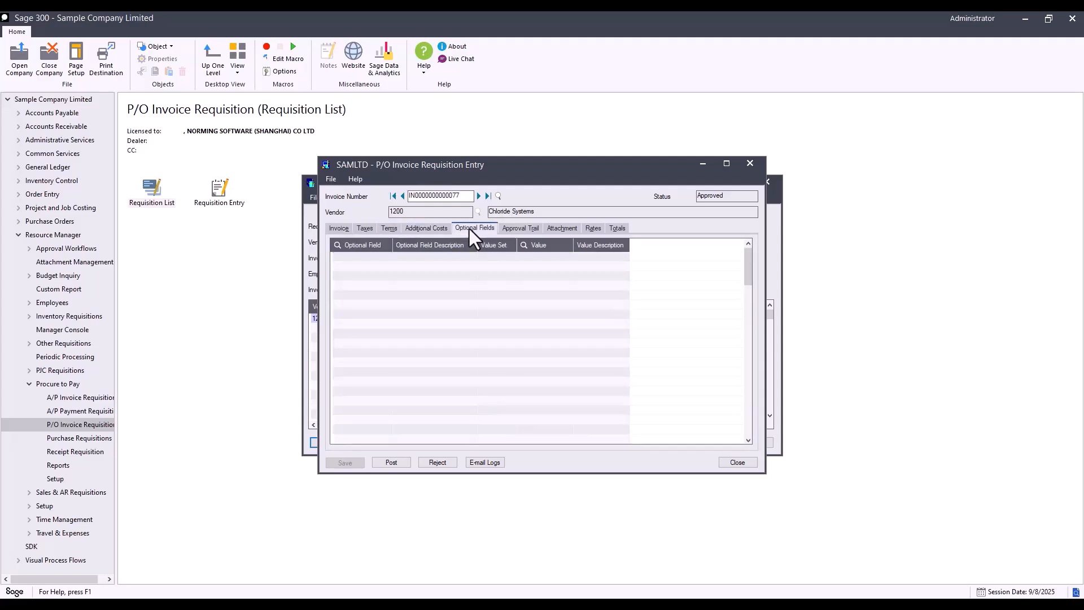
click(508, 228)
click(559, 227)
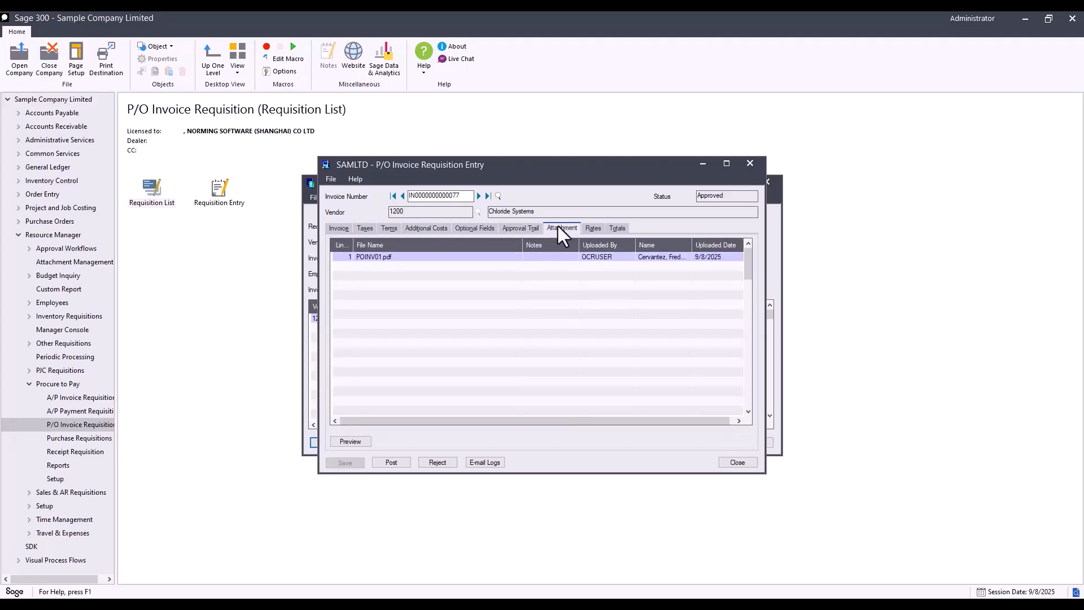
click(602, 231)
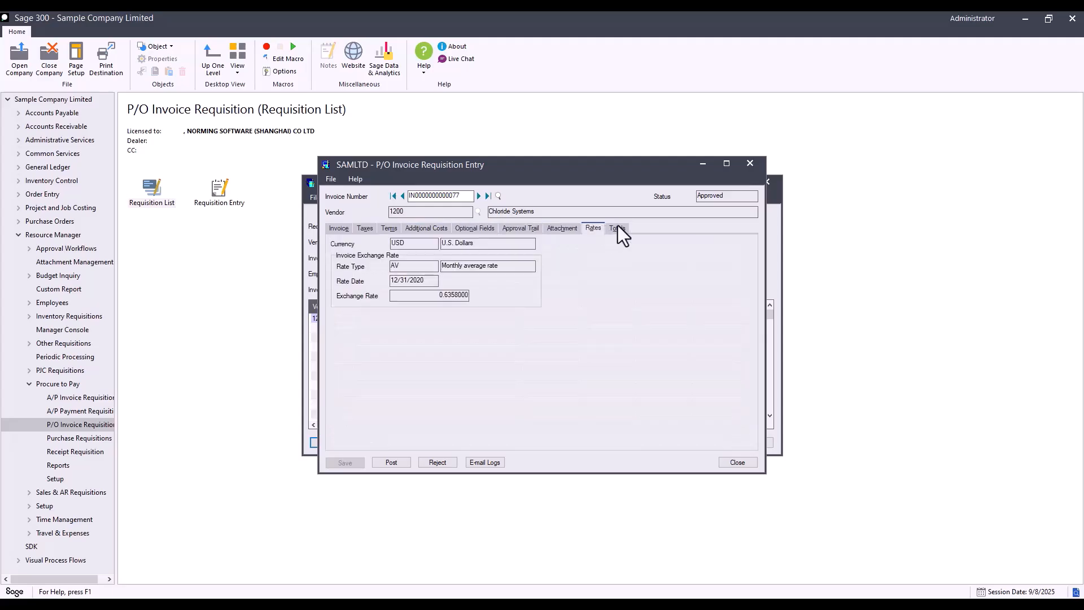
click(619, 228)
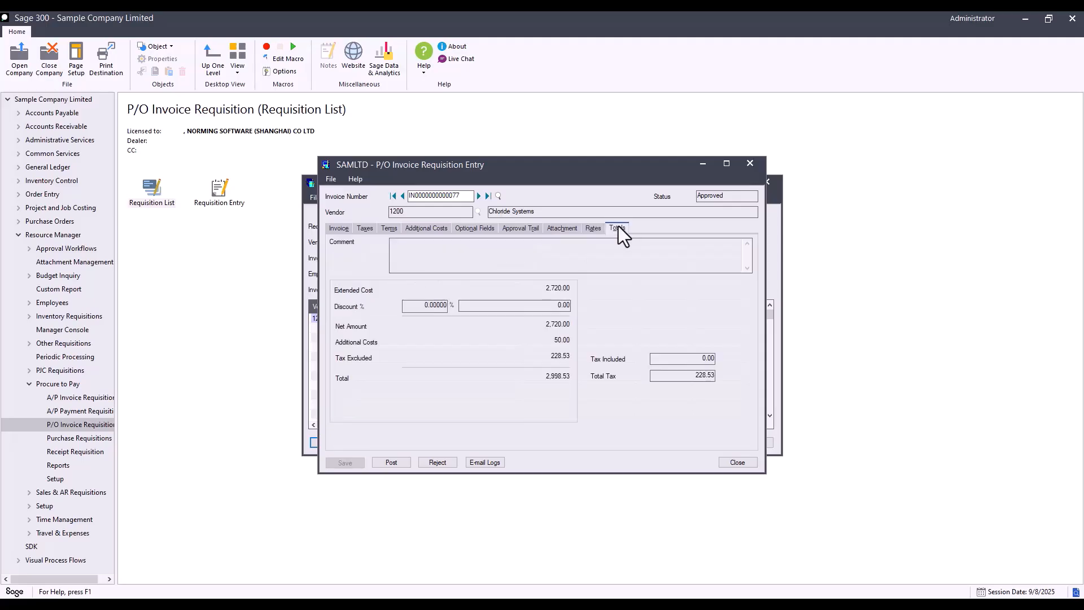
click(391, 461)
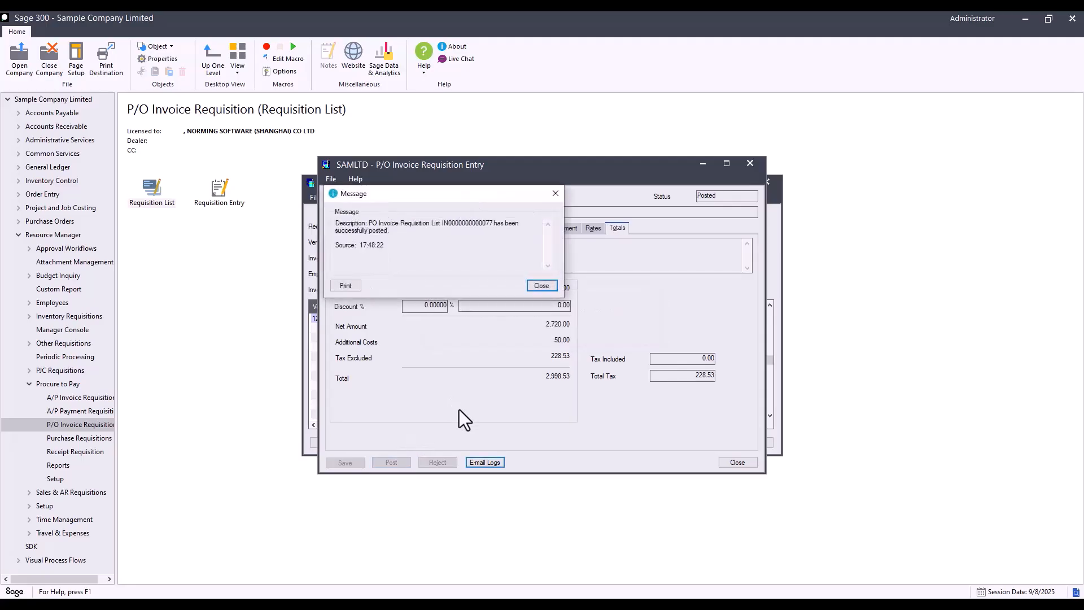
click(541, 286)
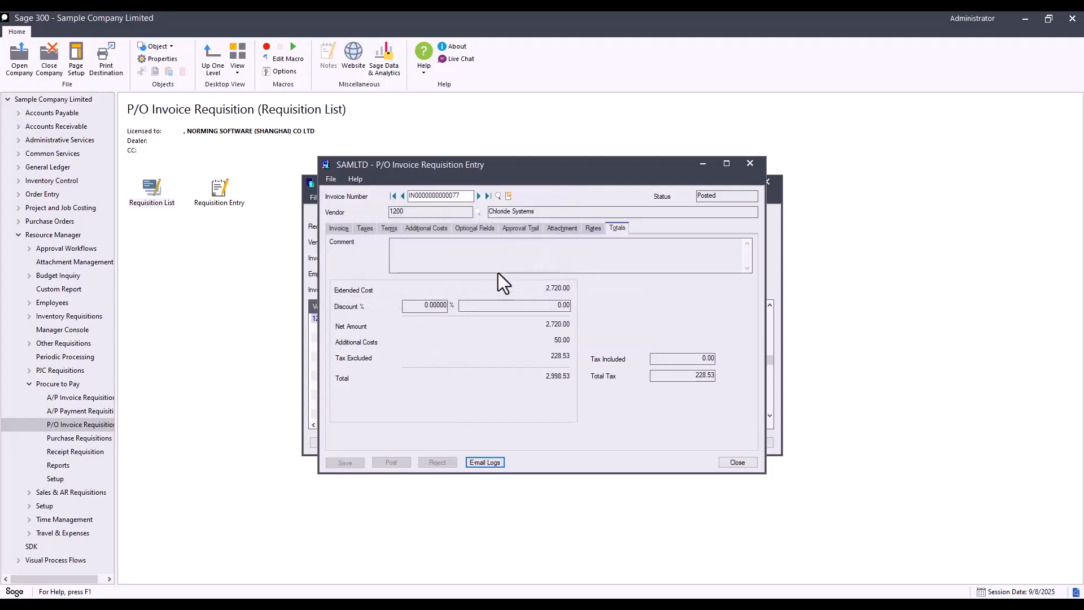
click(507, 196)
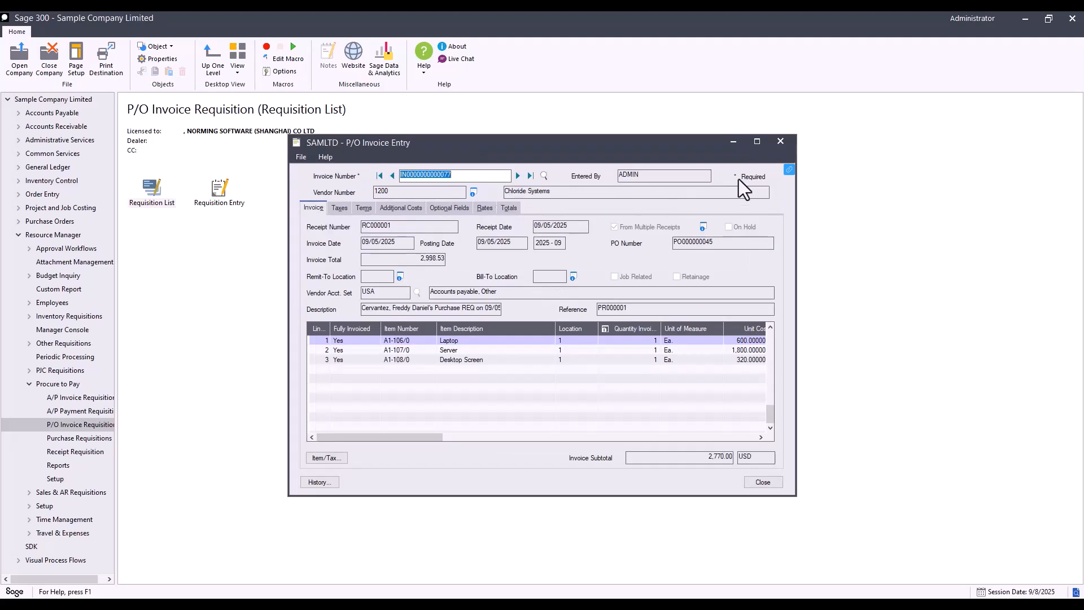
- Show the P/O invoice's attachment links and open POINV01.pdf
click(789, 169)
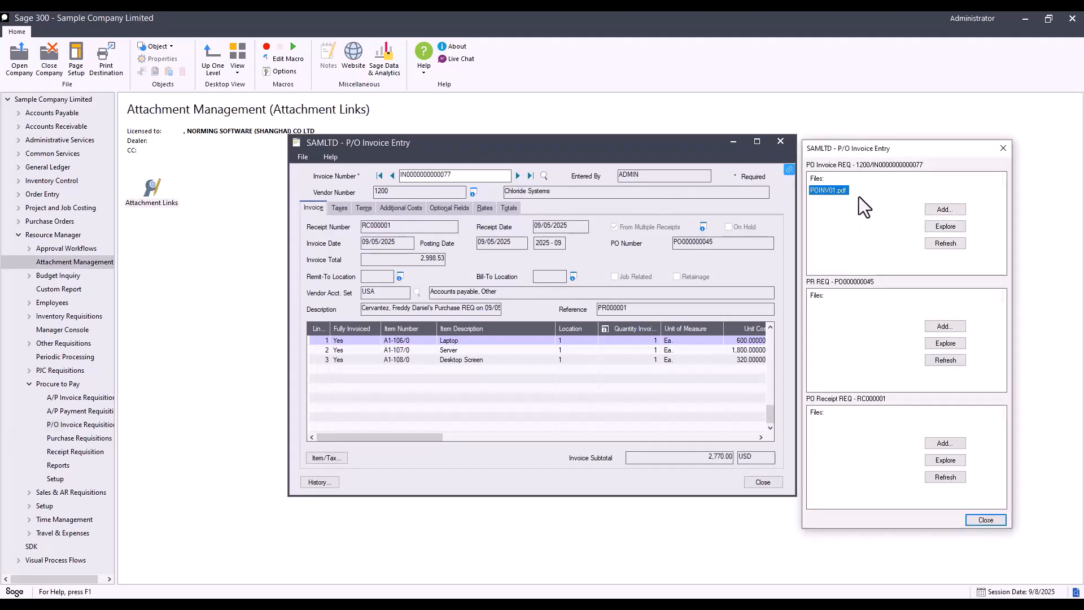
double_click(839, 191)
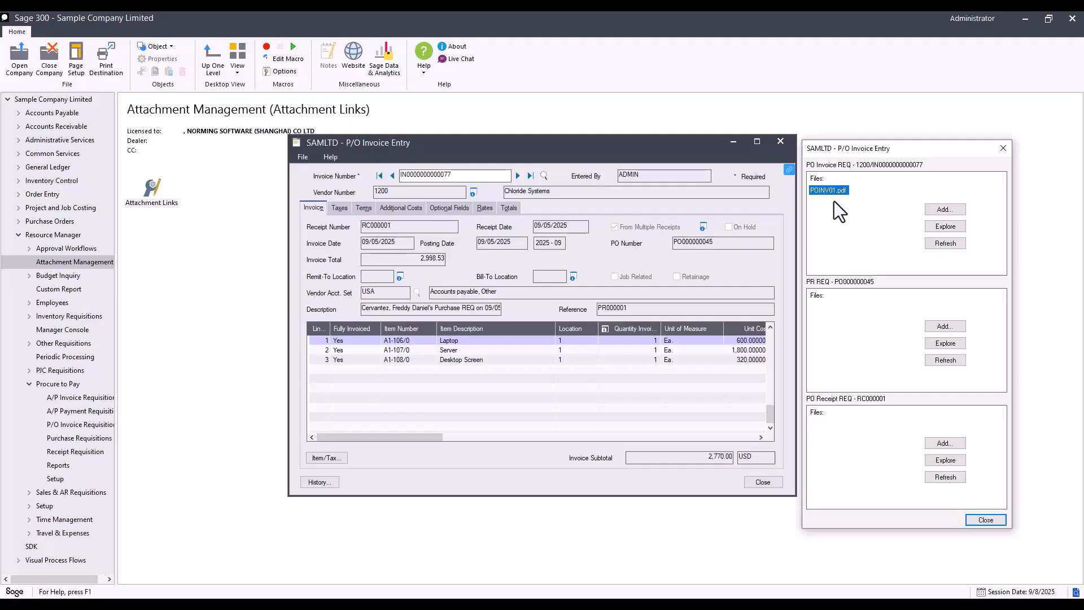